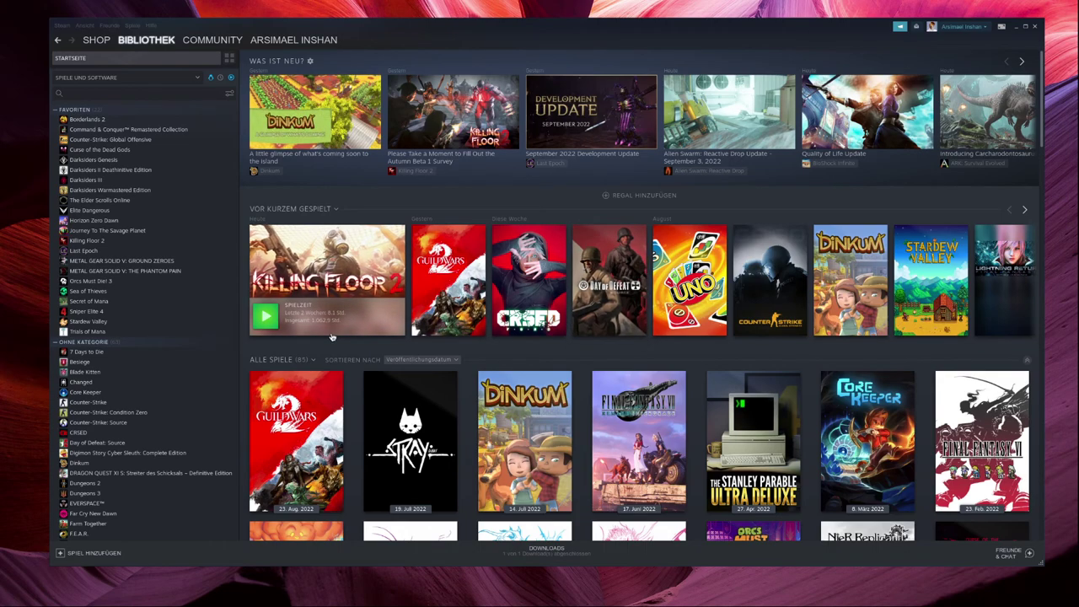
# Step: In Killing Floor 2's properties, force Steam Play to use the GE-Proton7-18 compatibility tool, and close the properties
pyautogui.rightClick(99, 246)
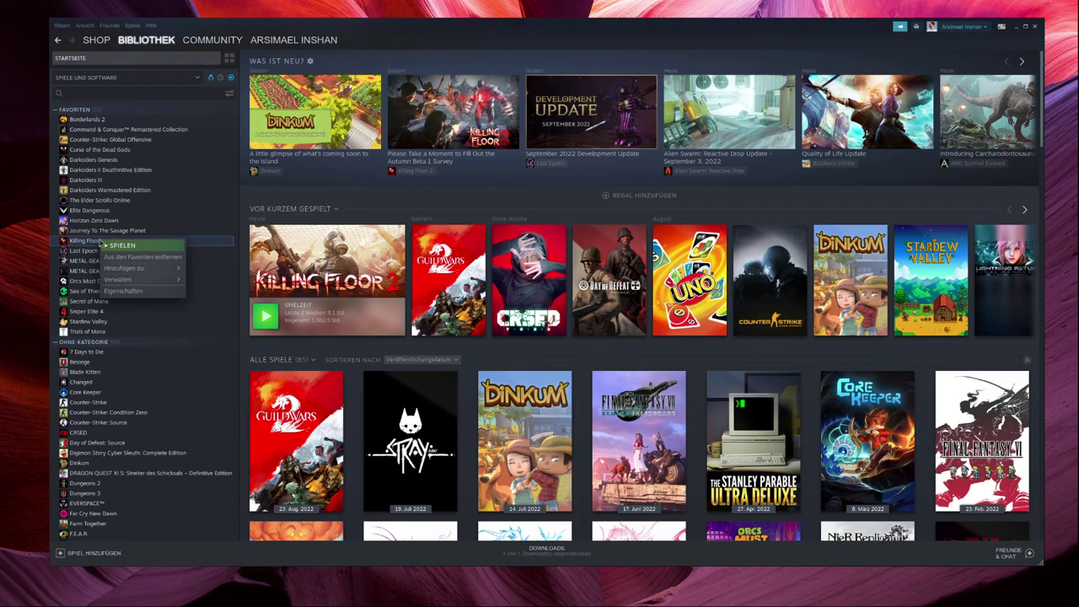
pyautogui.click(124, 291)
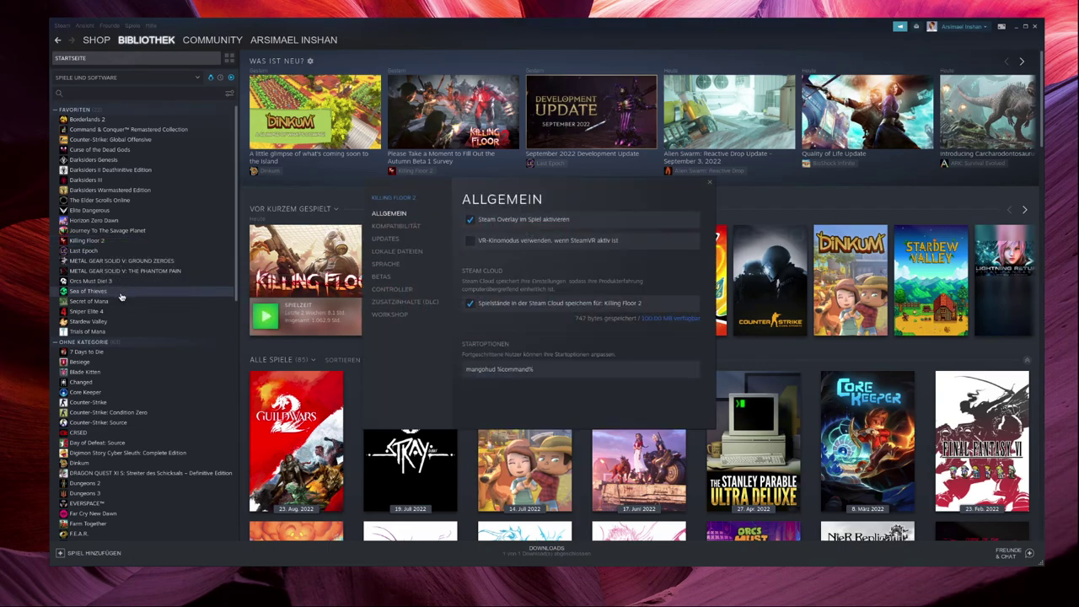
pyautogui.click(395, 226)
pyautogui.click(490, 227)
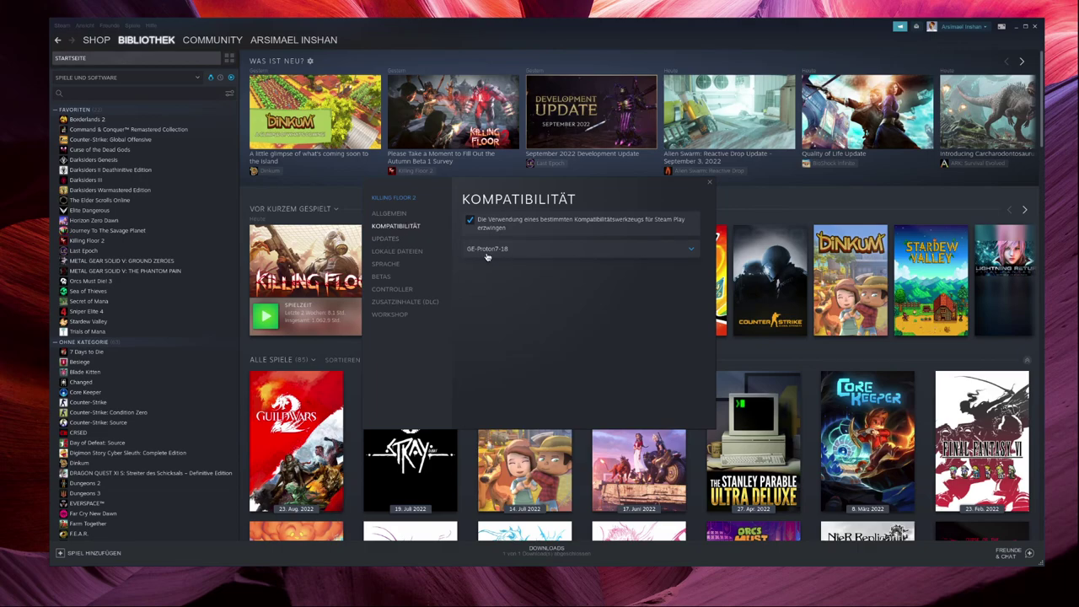
pyautogui.click(546, 250)
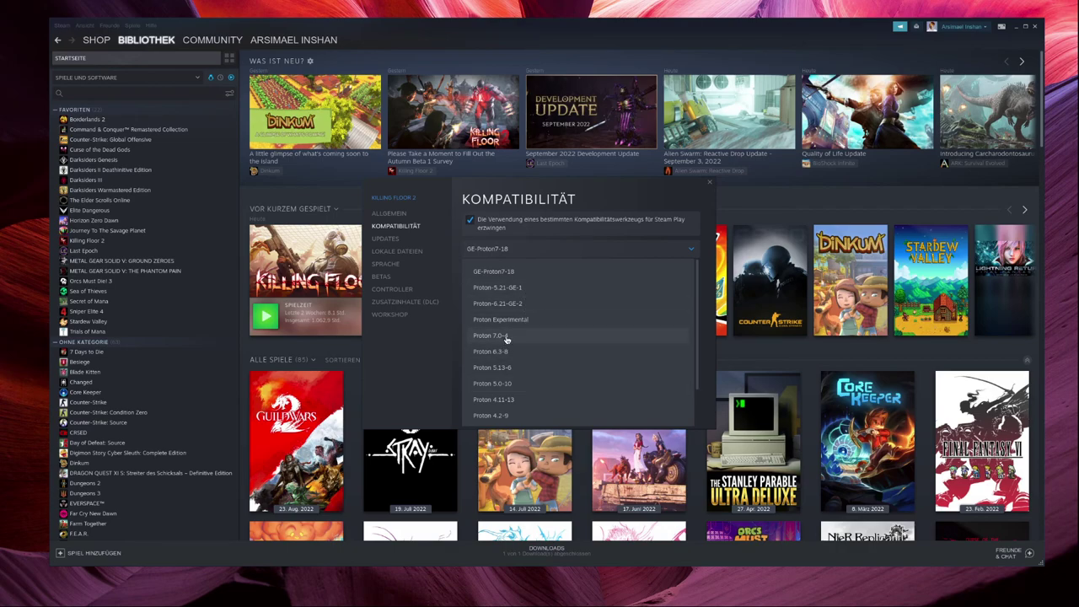
pyautogui.scroll(-1, 509, 336)
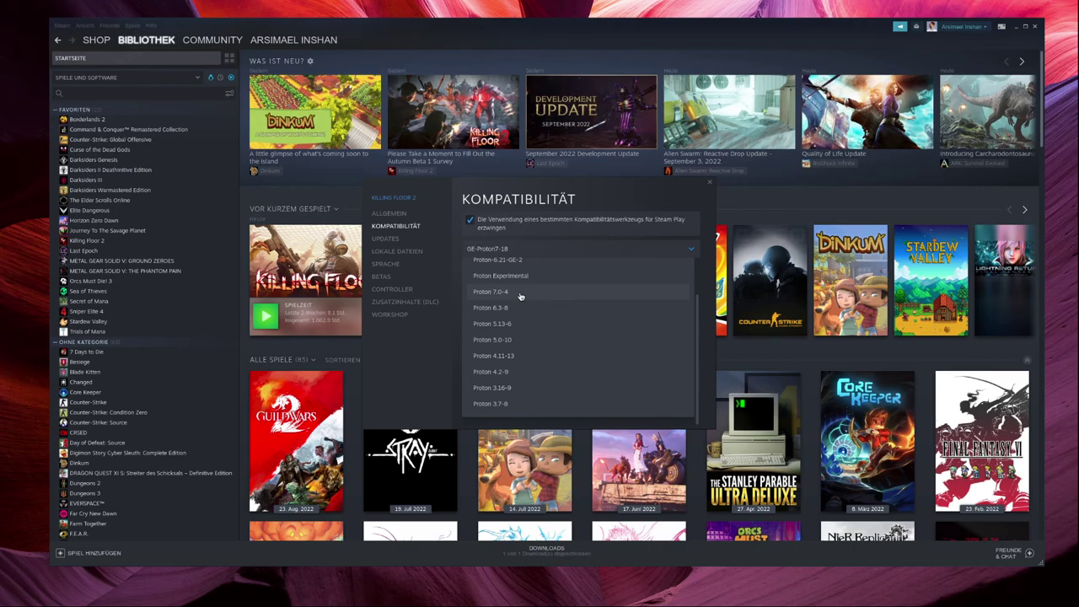
pyautogui.scroll(2, 539, 303)
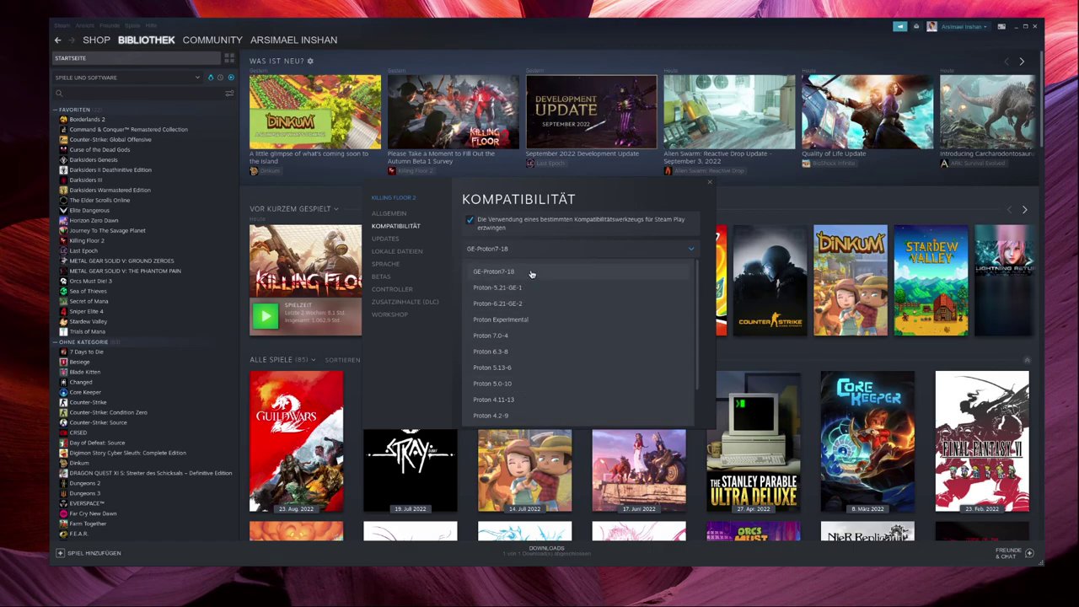
pyautogui.click(532, 272)
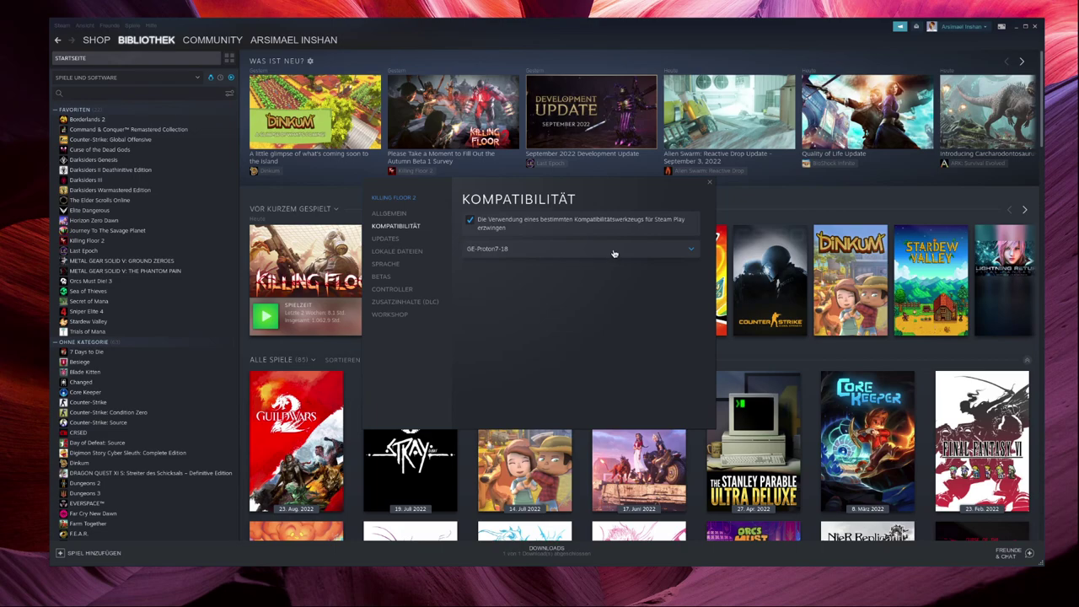
pyautogui.click(710, 184)
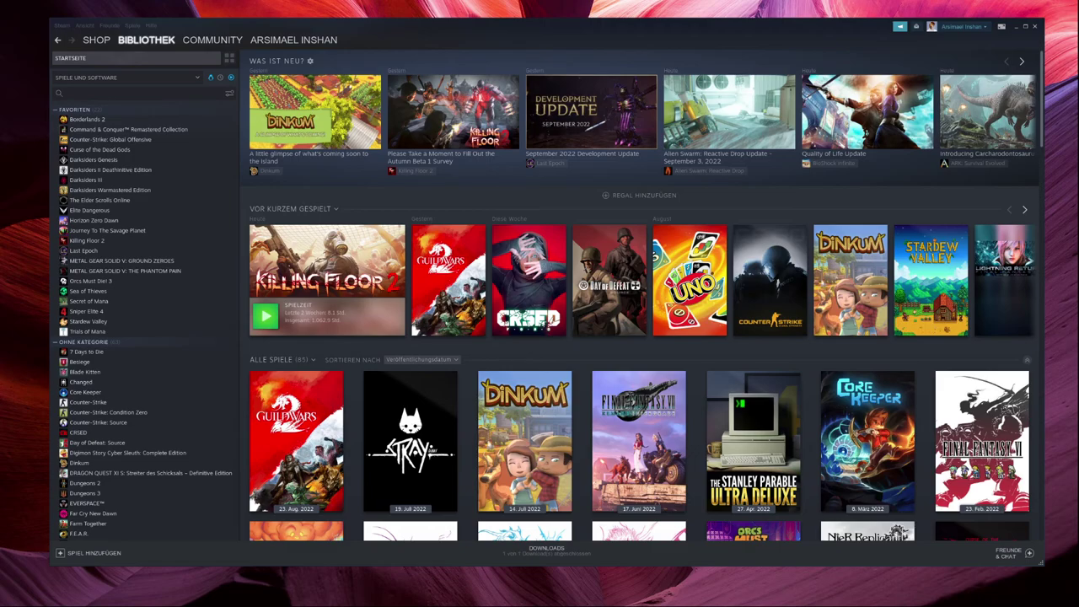
# Step: Switch to the browser showing ProtonDB, search for "Killing Floor 2" and open the game's page
pyautogui.hotkey('alt', 'Tab')
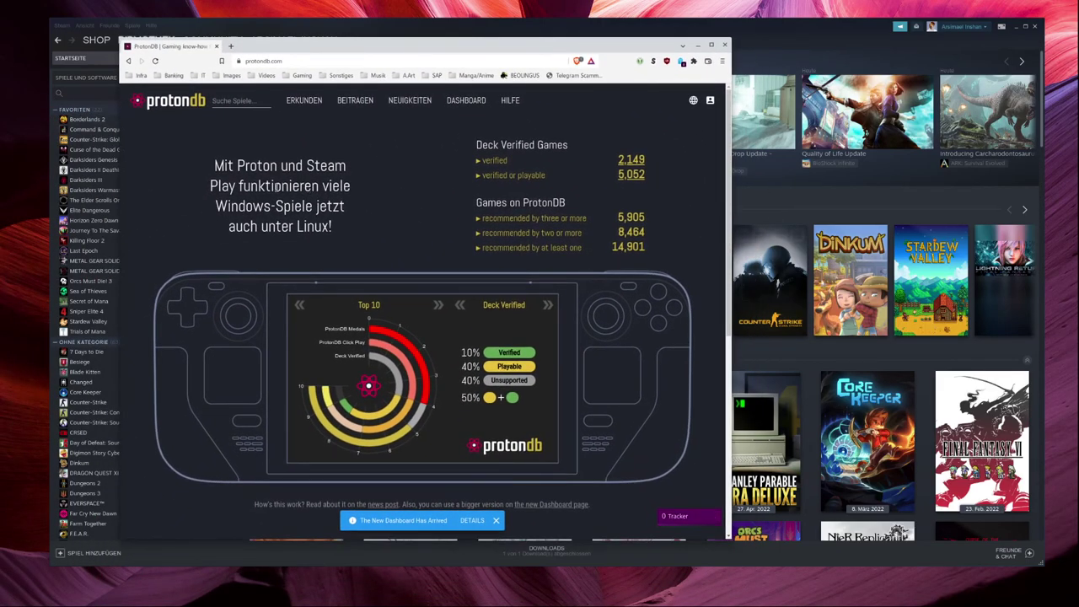
pyautogui.scroll(-2, 544, 459)
pyautogui.scroll(-2, 544, 460)
pyautogui.scroll(4, 543, 439)
pyautogui.click(242, 102)
pyautogui.write('Killing Floor 2')
pyautogui.press('Return')
pyautogui.click(486, 218)
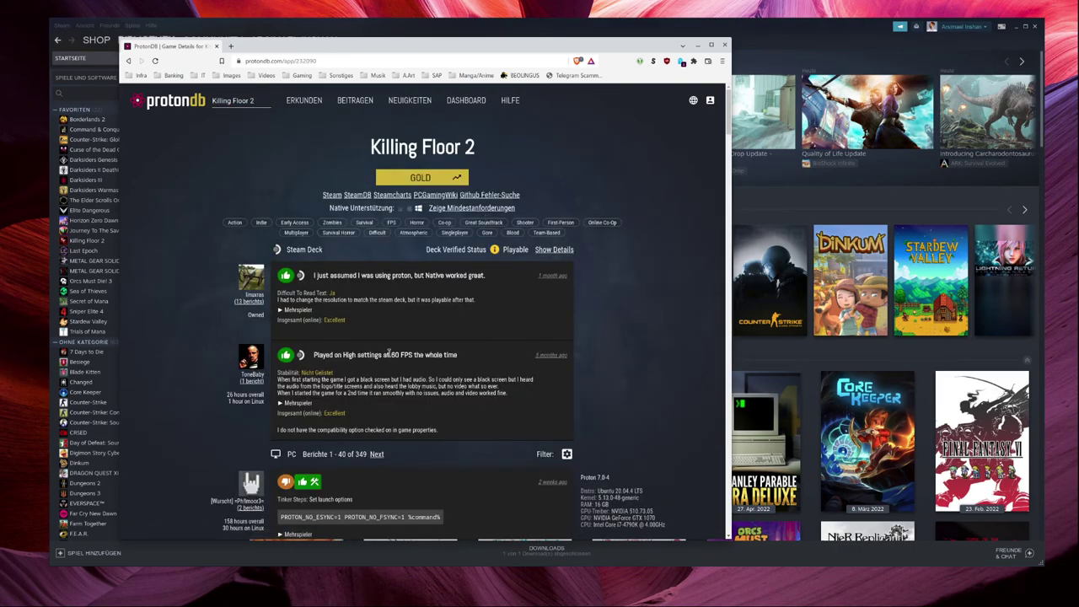
# Step: Examine the Killing Floor 2 user reports for the Proton versions, tinker steps and launch options used
pyautogui.scroll(-3, 389, 354)
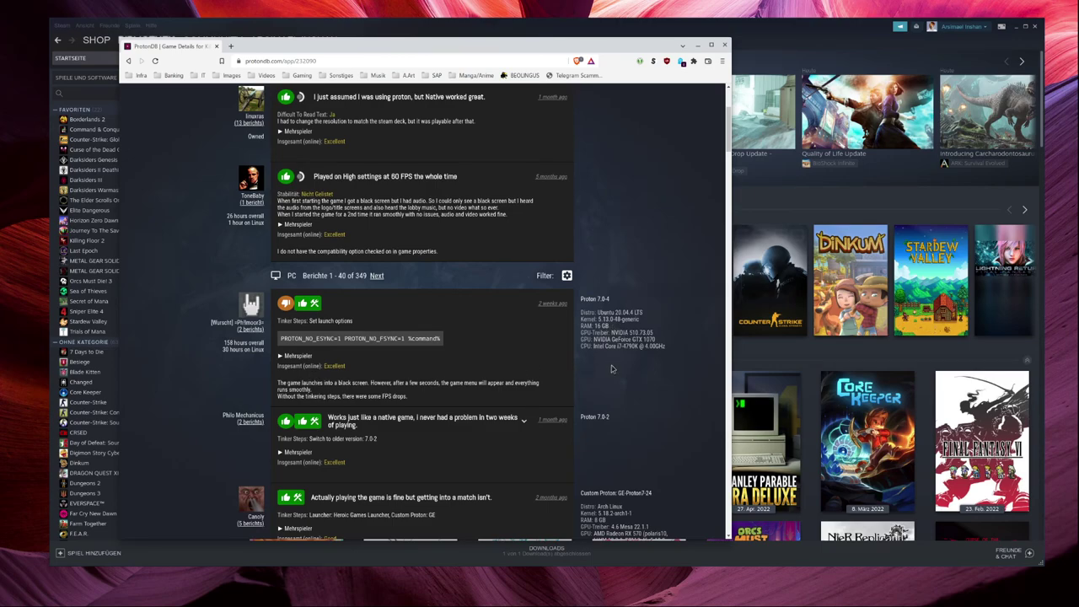
pyautogui.scroll(-2, 614, 363)
pyautogui.moveTo(608, 283); pyautogui.dragTo(582, 284)
pyautogui.scroll(3, 621, 274)
pyautogui.scroll(1, 621, 274)
pyautogui.scroll(-5, 621, 274)
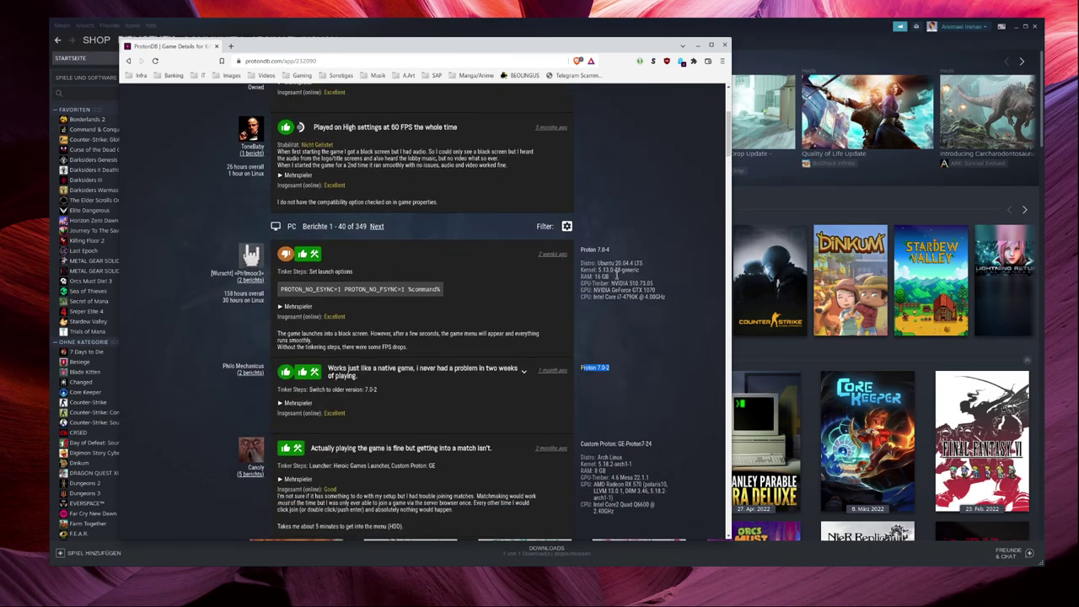
pyautogui.moveTo(620, 292); pyautogui.dragTo(653, 292)
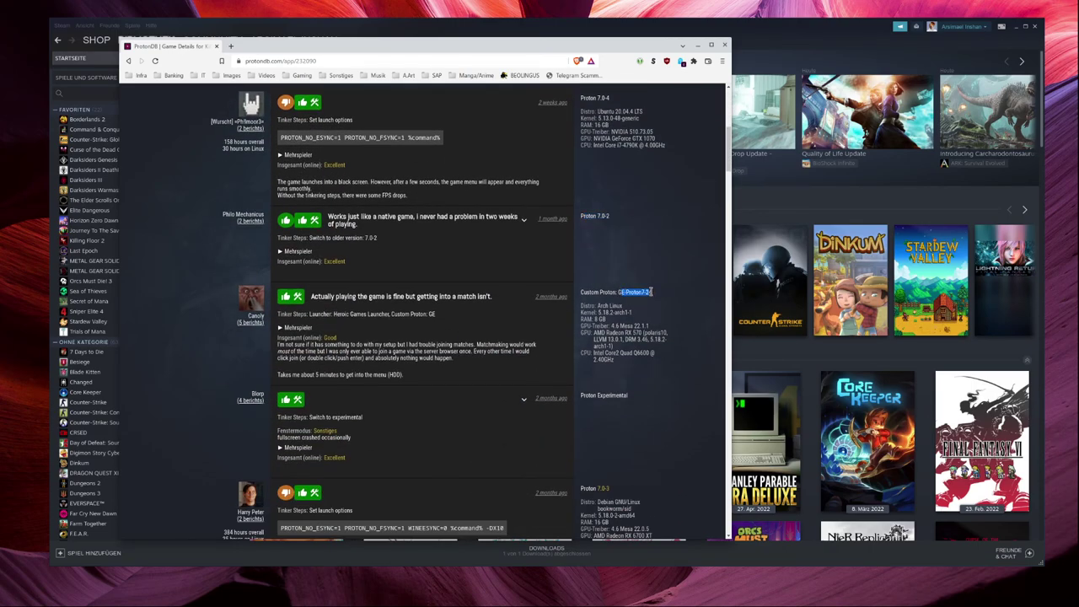
pyautogui.scroll(-3, 623, 338)
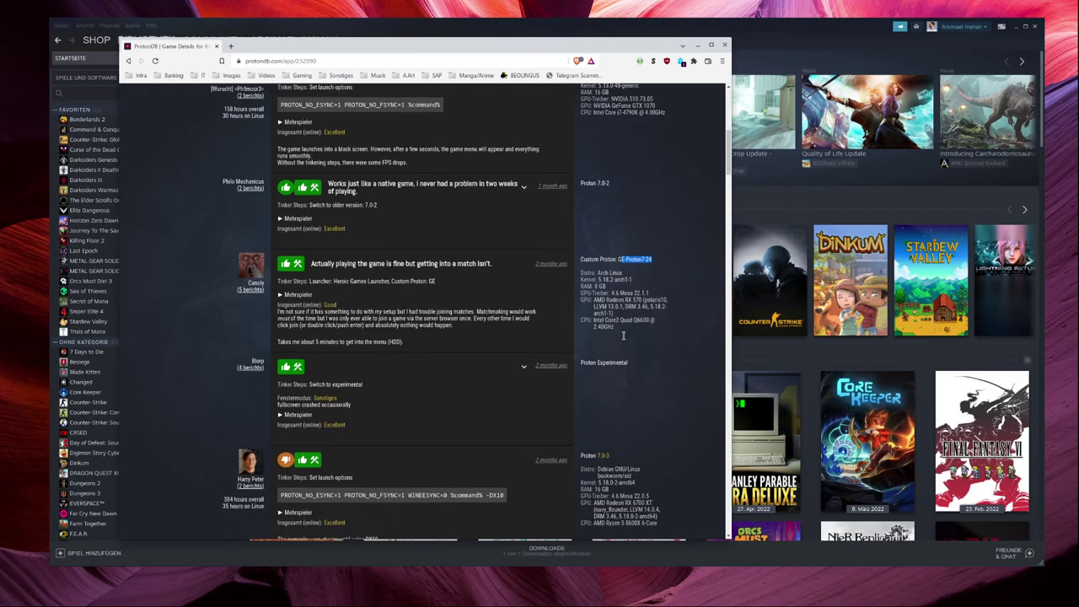
pyautogui.scroll(-4, 465, 391)
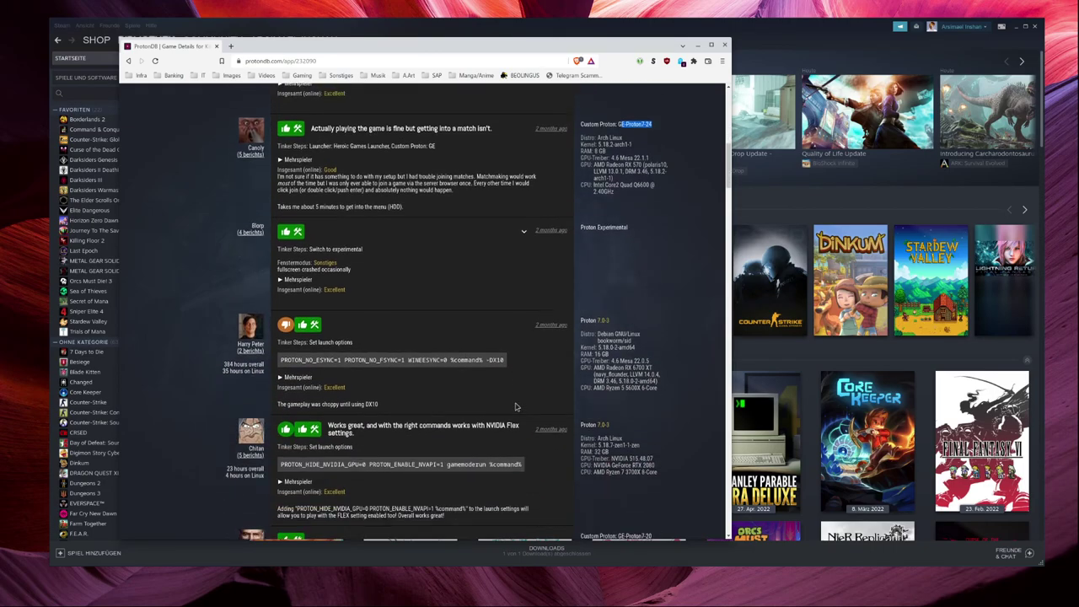
pyautogui.scroll(-3, 511, 395)
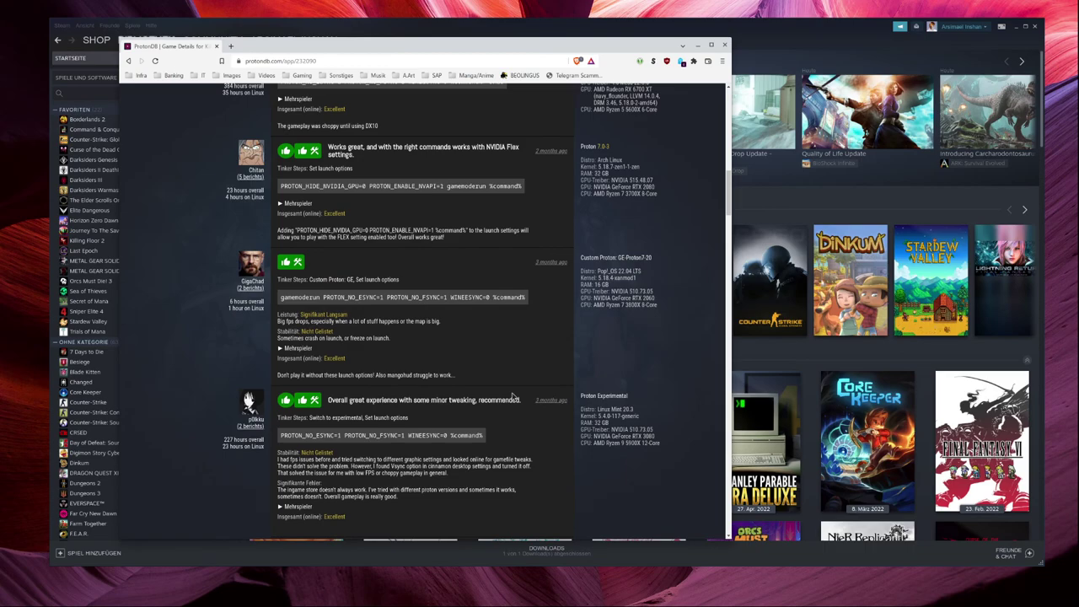
pyautogui.scroll(-3, 518, 392)
pyautogui.scroll(6, 544, 402)
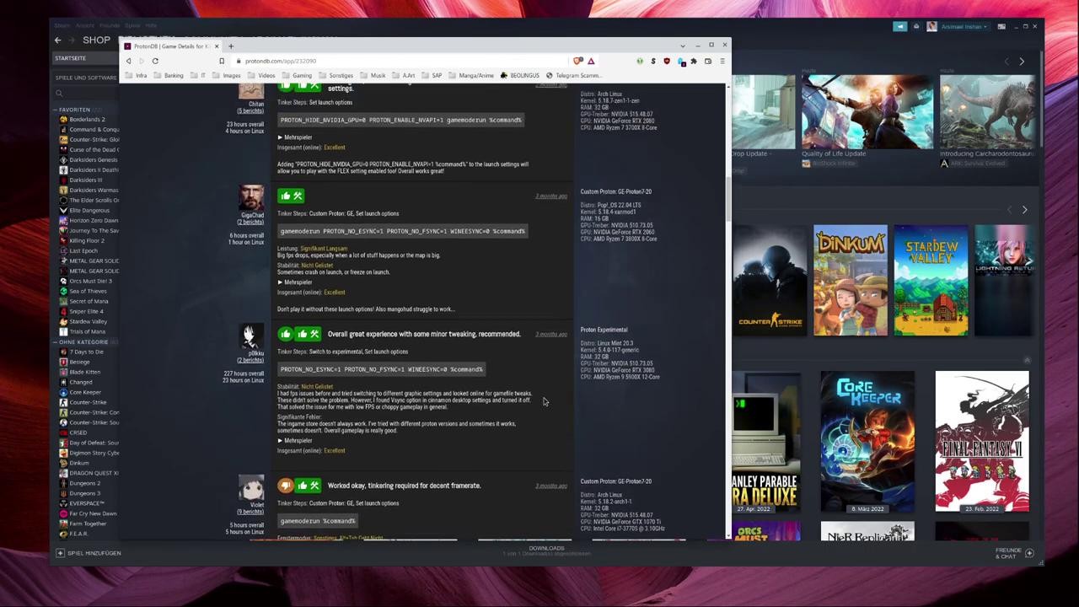
pyautogui.scroll(8, 555, 406)
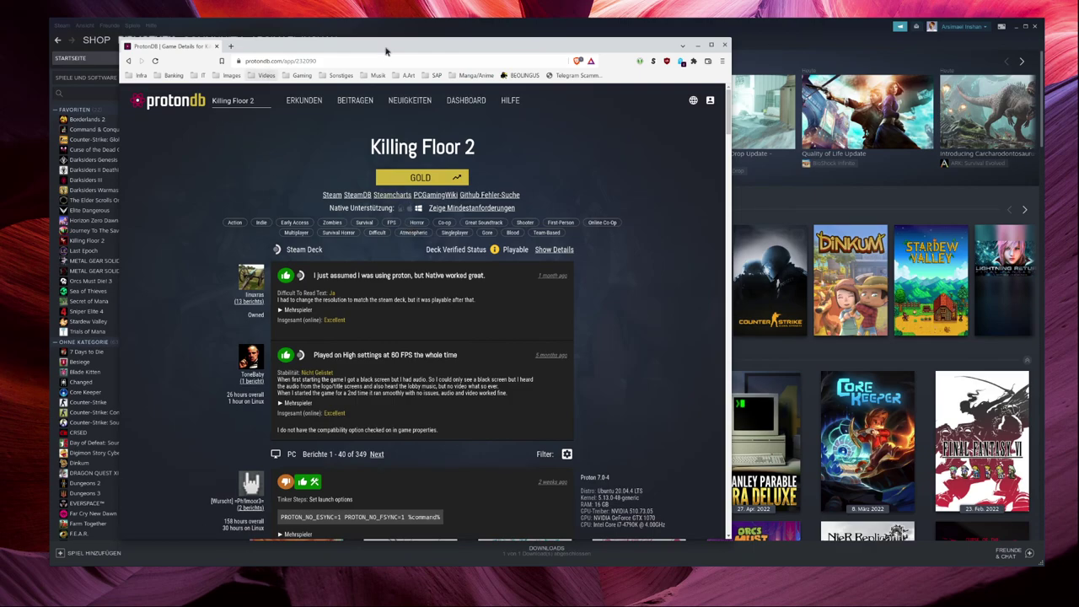
# Step: Return to Steam and review the compatibility tool versions offered for Killing Floor 2, leaving without choosing another
pyautogui.click(696, 45)
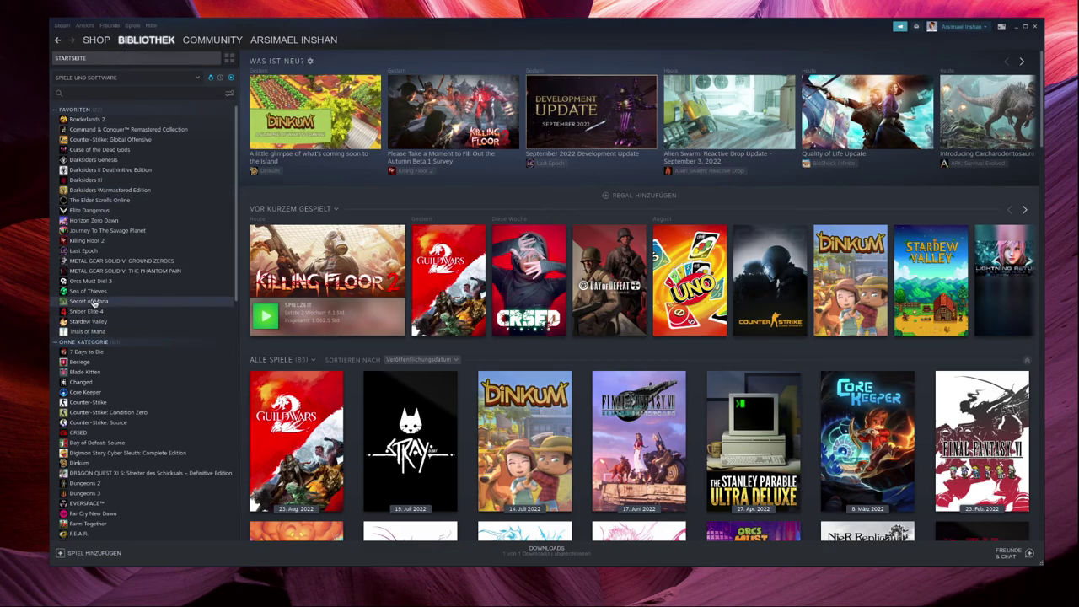
pyautogui.rightClick(99, 242)
pyautogui.click(118, 293)
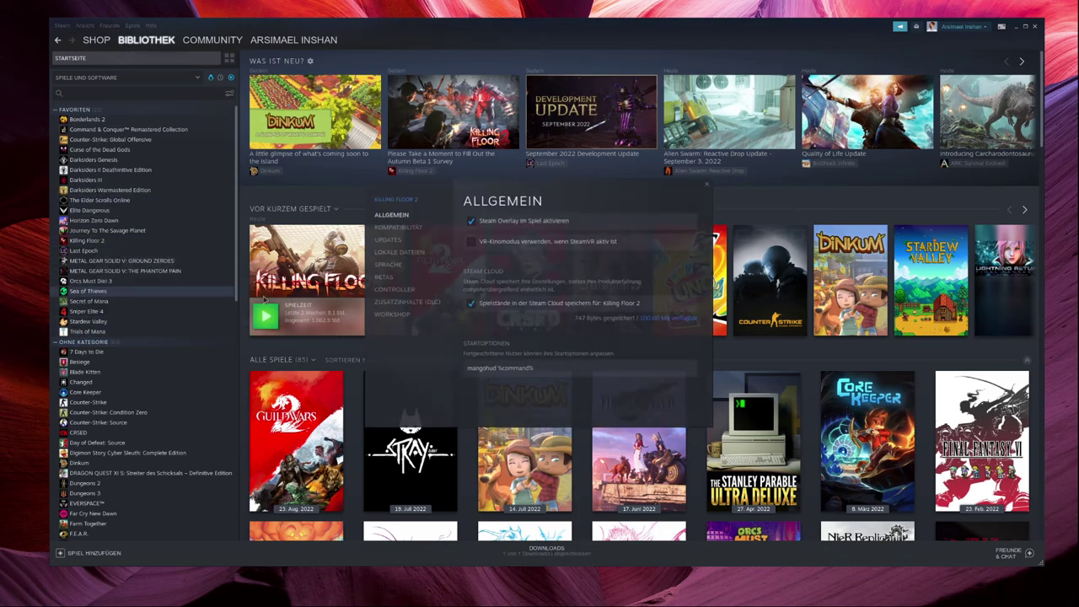
pyautogui.click(395, 226)
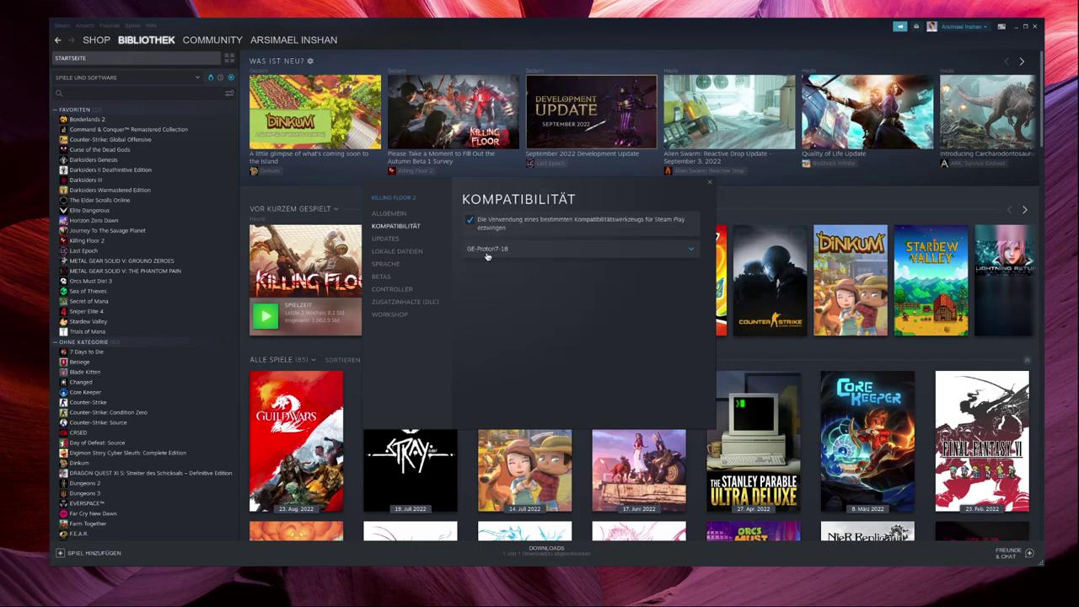
pyautogui.click(488, 253)
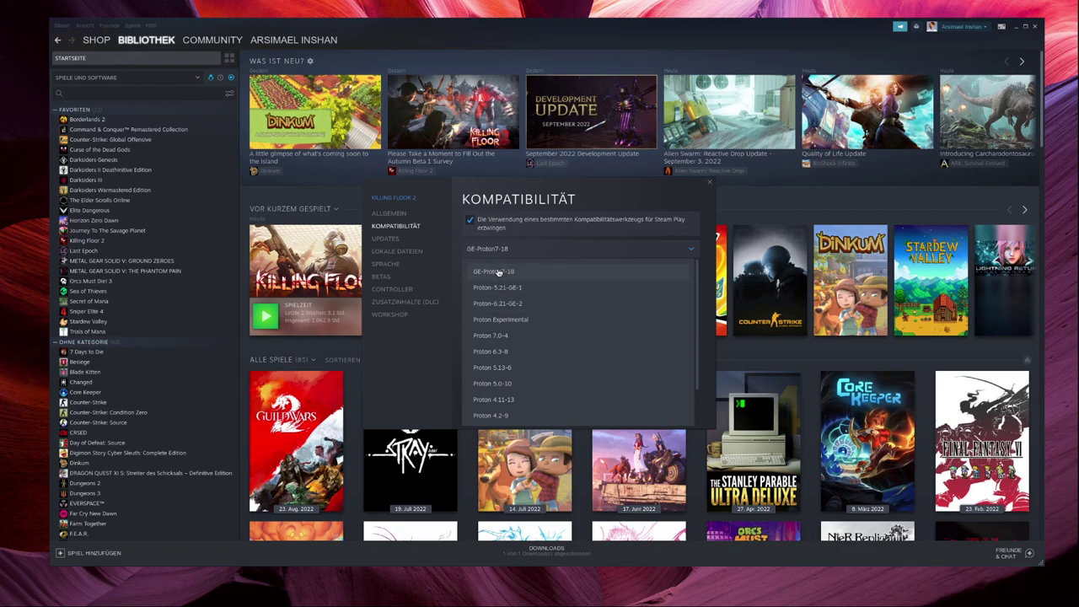
pyautogui.click(712, 186)
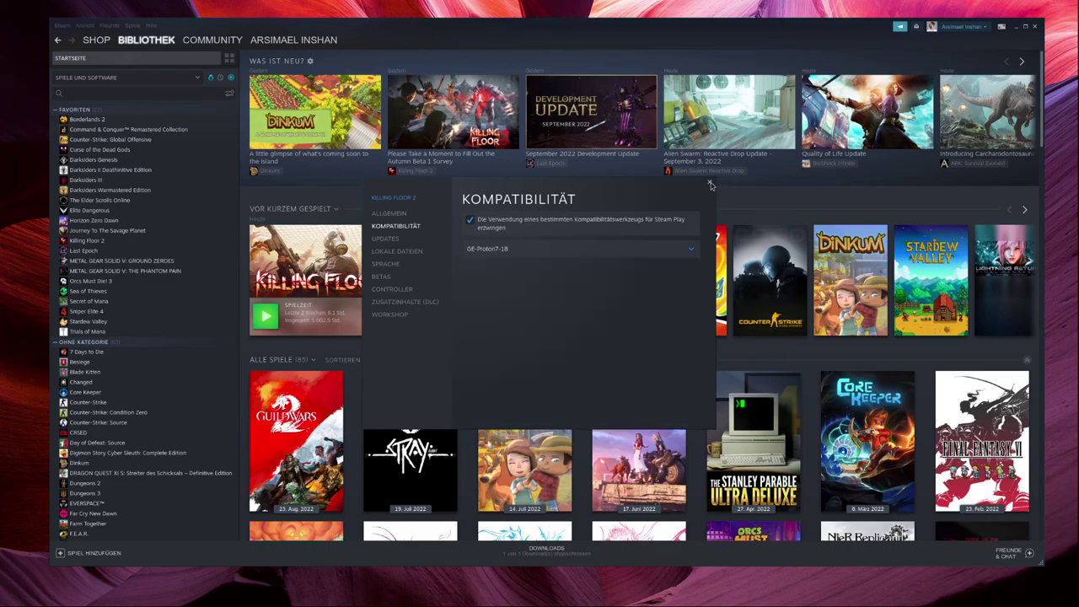
pyautogui.click(712, 184)
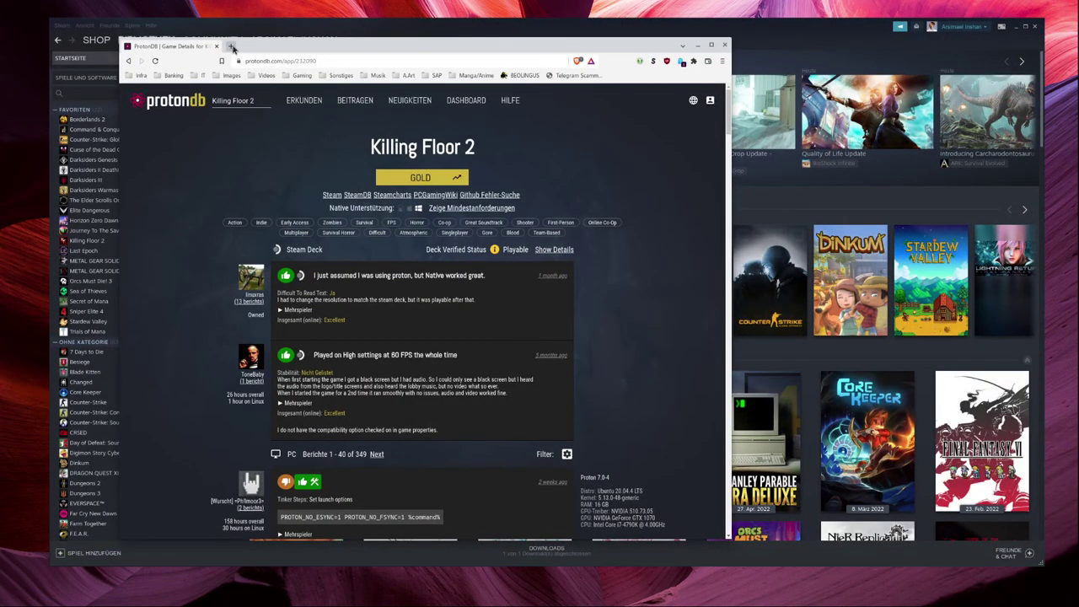
# Step: Search the web for "proton GE" in a new browser tab and open the GloriousEggroll/proton-ge-custom GitHub repository
pyautogui.click(230, 46)
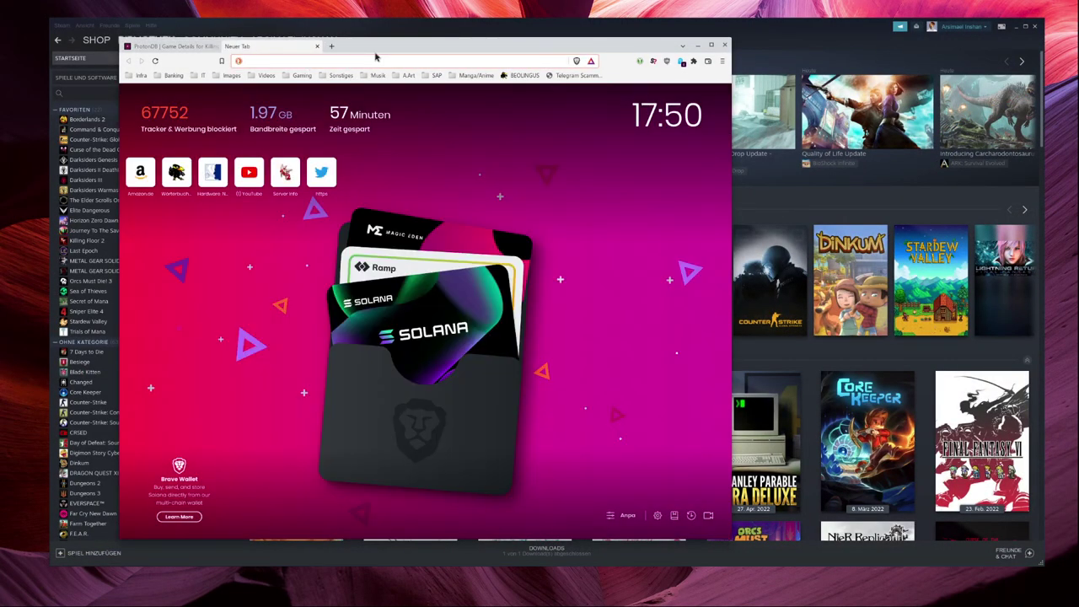
pyautogui.write('pro')
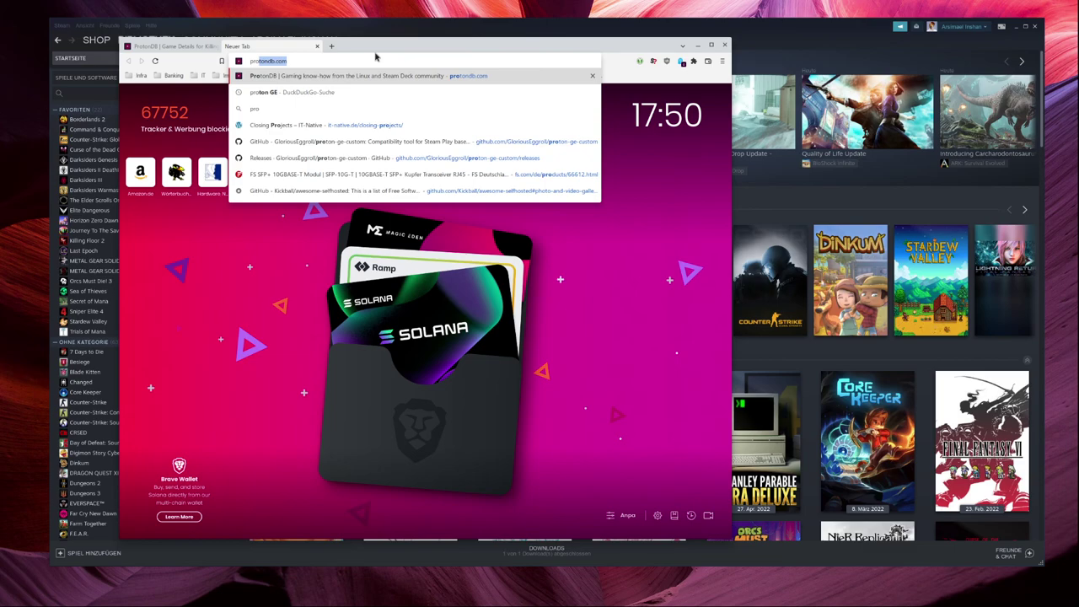
pyautogui.write('t')
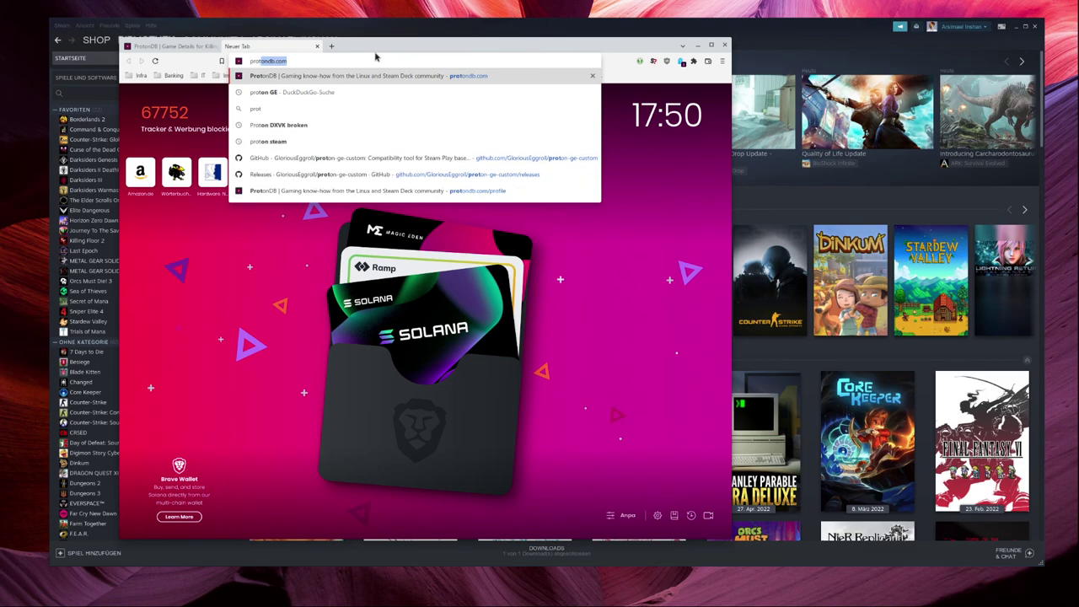
pyautogui.press('Down')
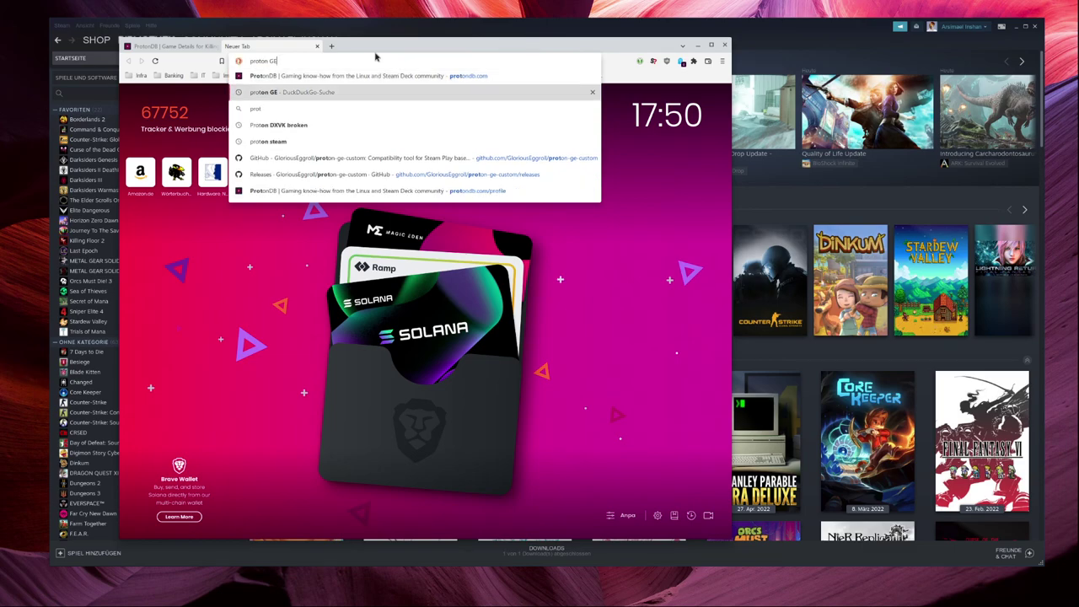
pyautogui.press('Return')
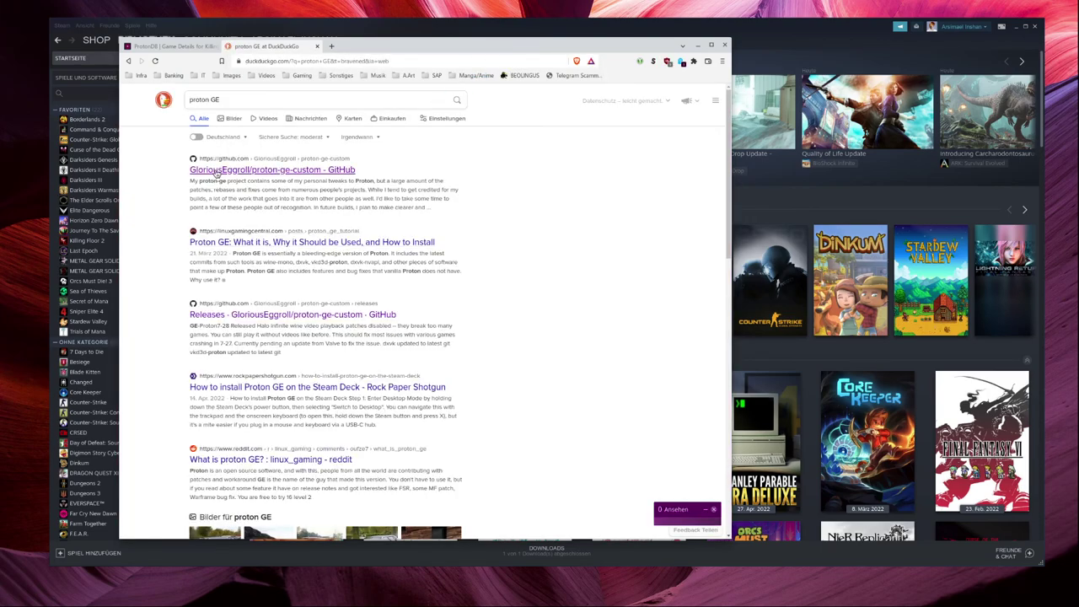
pyautogui.click(299, 173)
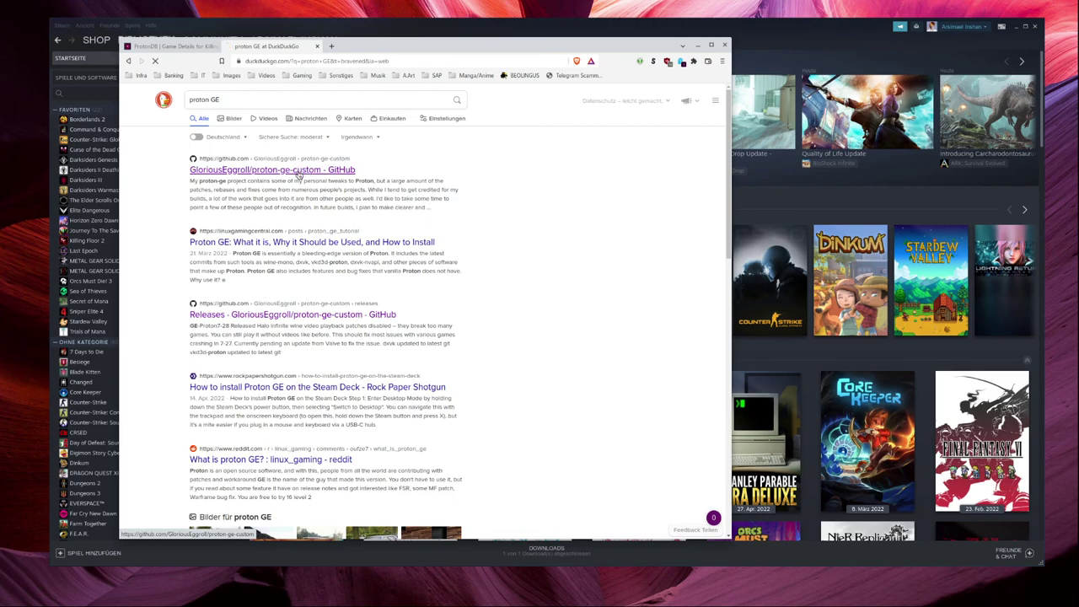
# Step: Go to the Native installation section through the README's table of contents
pyautogui.scroll(-3, 374, 315)
pyautogui.scroll(-10, 374, 315)
pyautogui.scroll(-1, 346, 328)
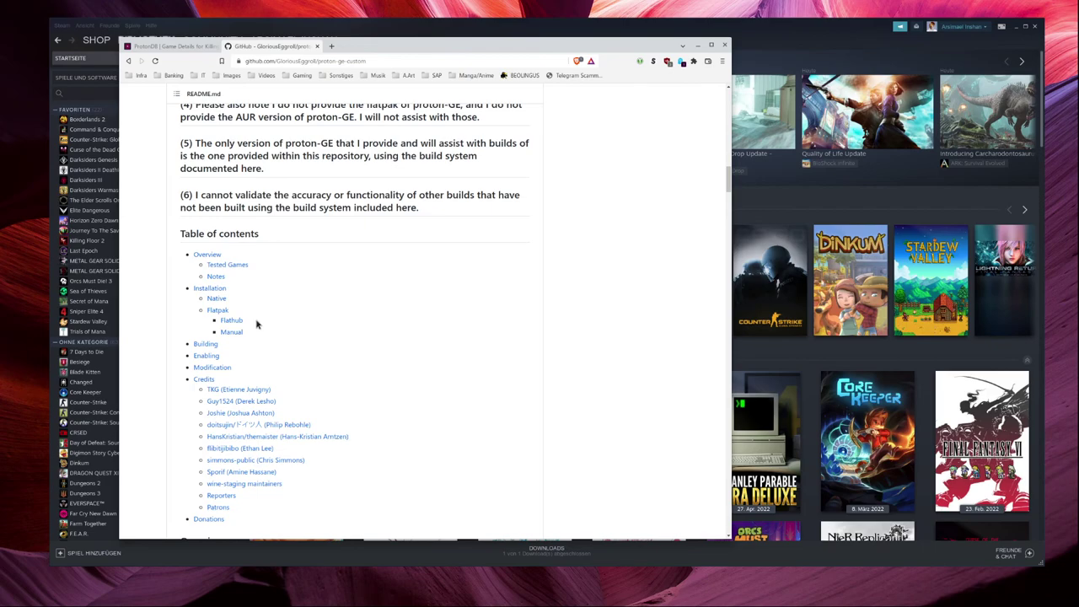
pyautogui.click(216, 300)
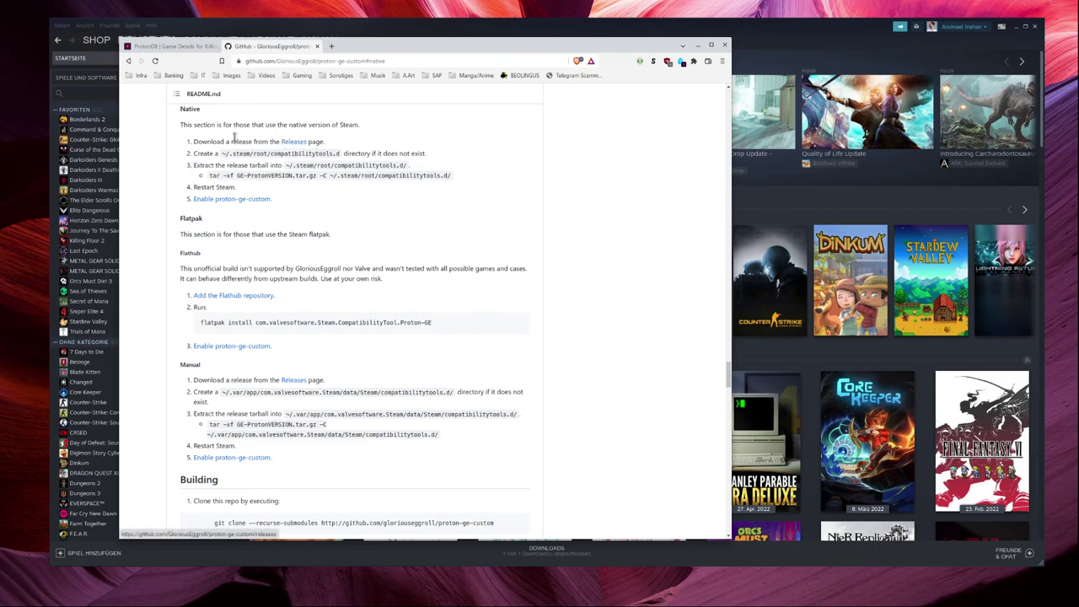
# Step: Read the native installation instructions, highlighting the release download step and the compatibilitytools.d directory name
pyautogui.moveTo(179, 127); pyautogui.dragTo(404, 141)
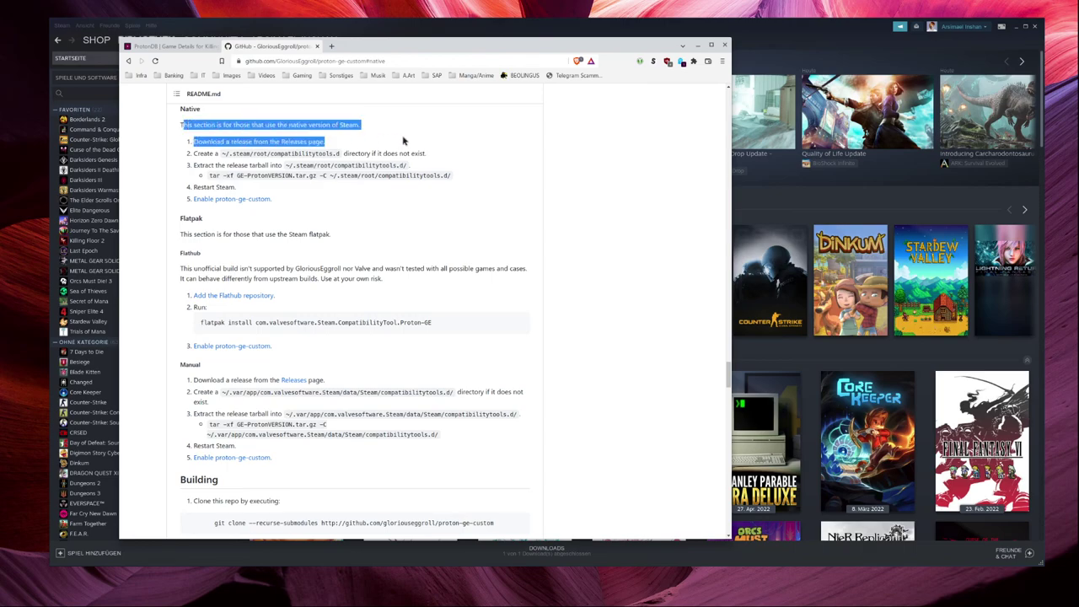
pyautogui.click(211, 140)
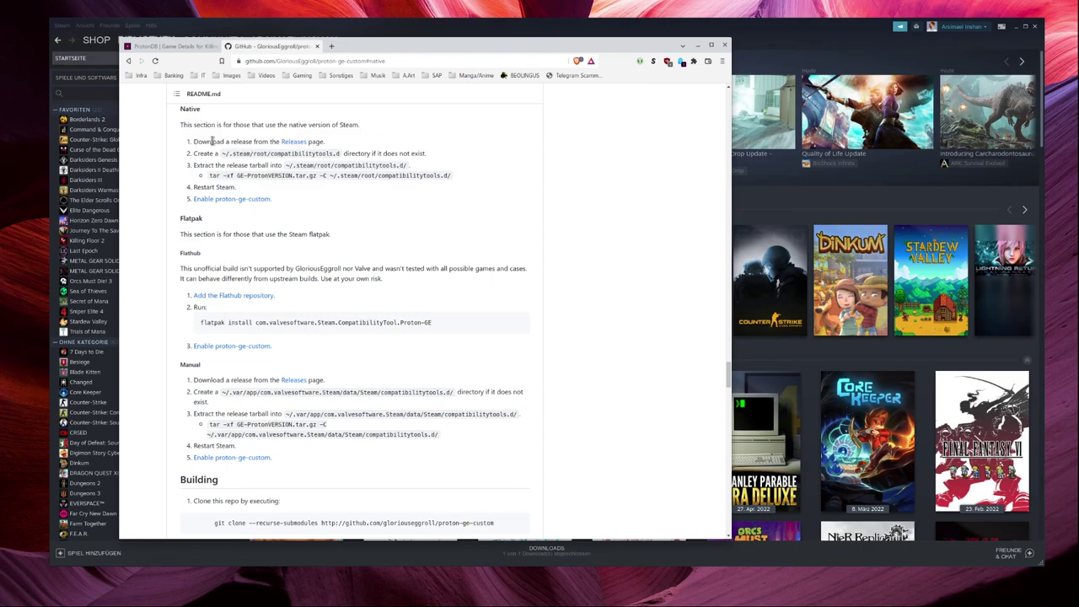
pyautogui.doubleClick(341, 153)
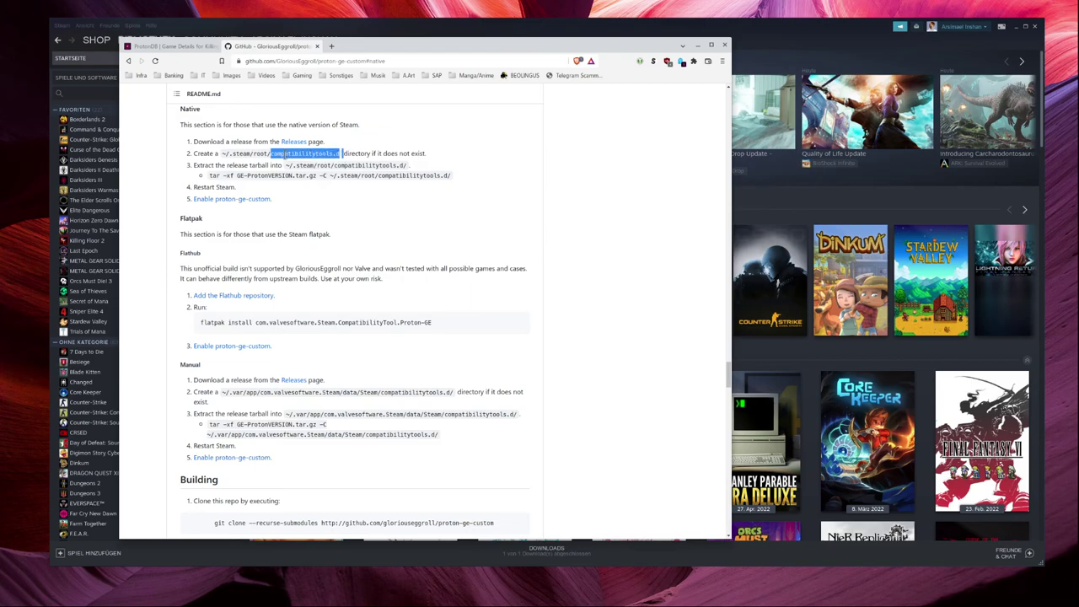
# Step: Download GE-Proton7-31.tar.gz from the repository's Releases page into Downloads under the existing archive's name, and minimize the browser
pyautogui.click(294, 141)
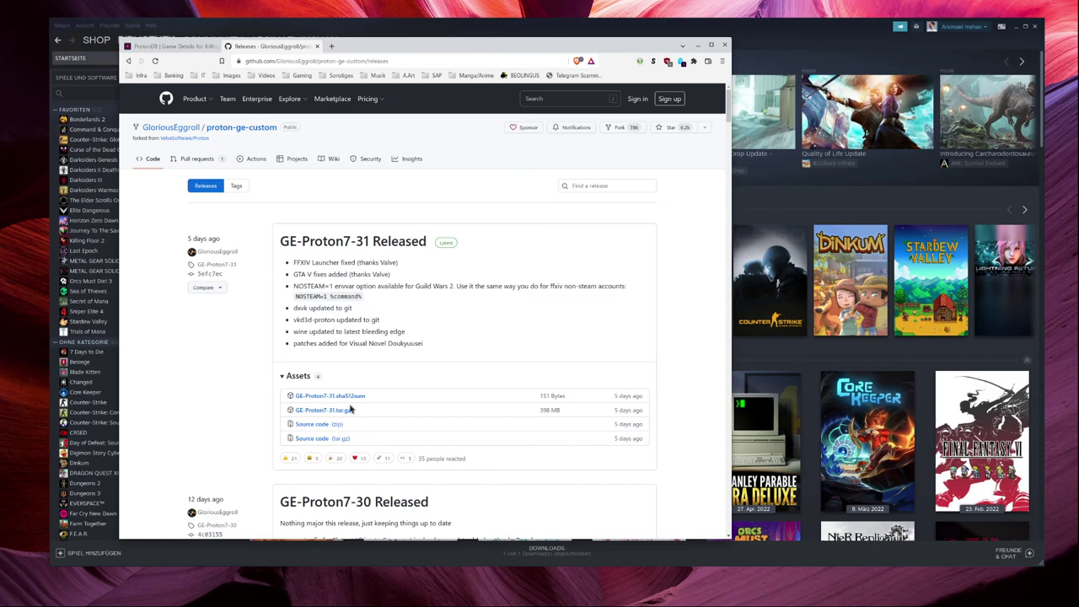
pyautogui.click(323, 411)
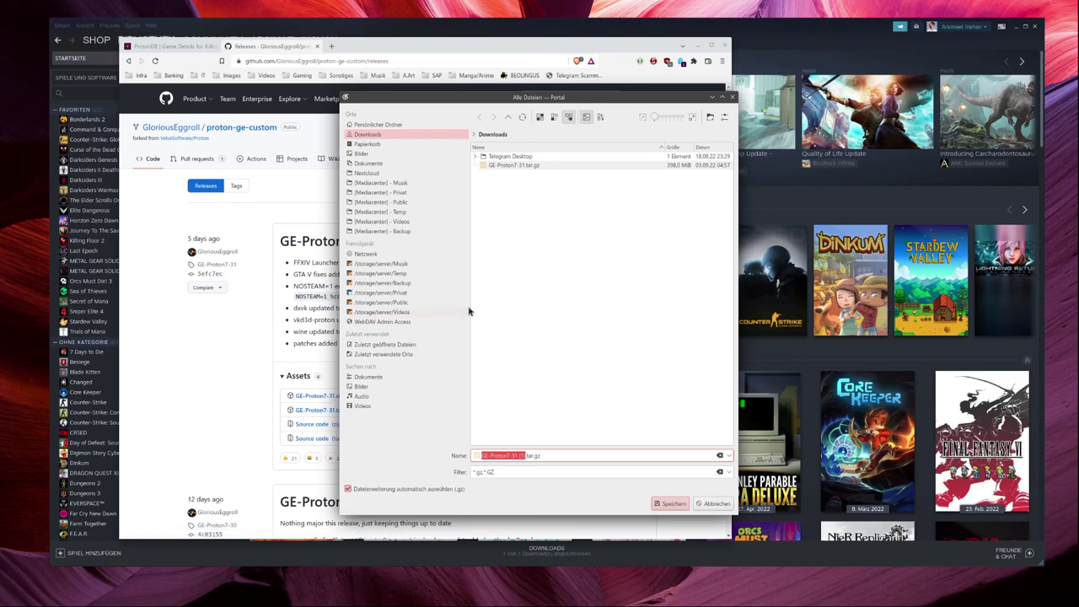
pyautogui.click(510, 167)
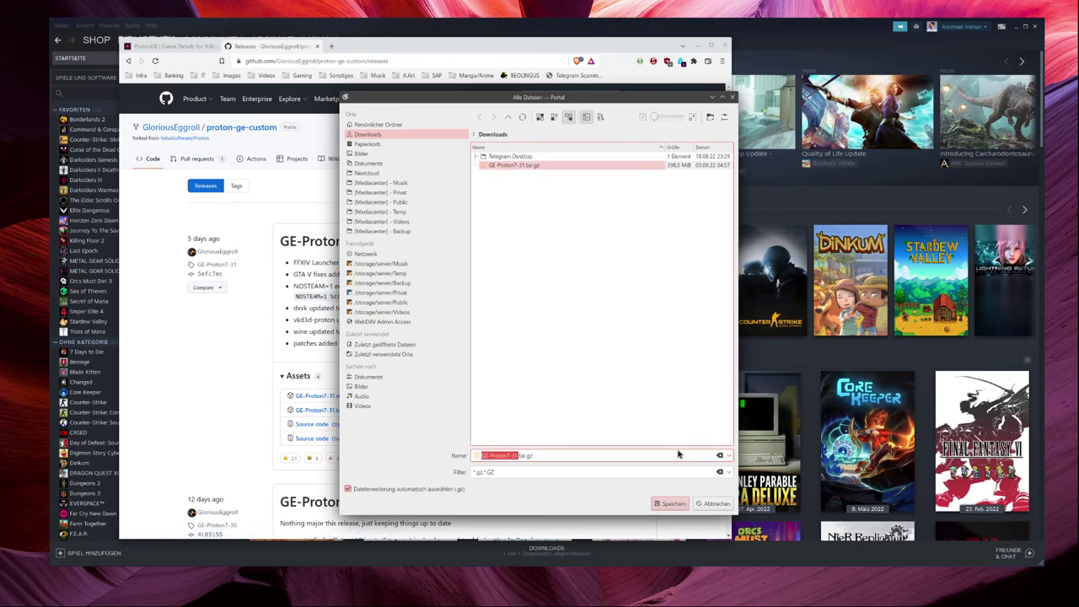
pyautogui.click(670, 503)
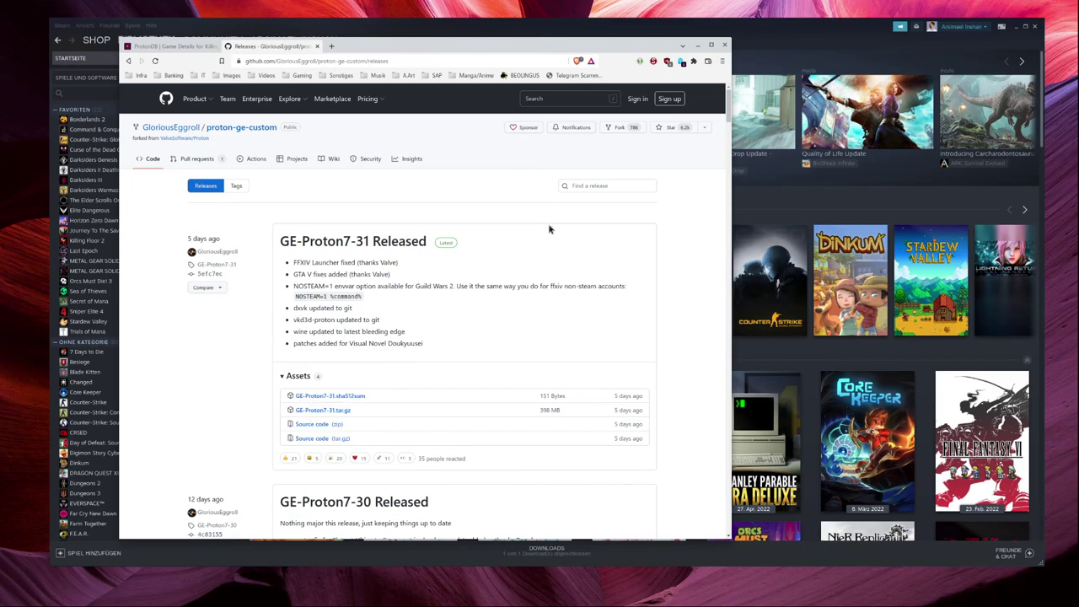
pyautogui.click(697, 47)
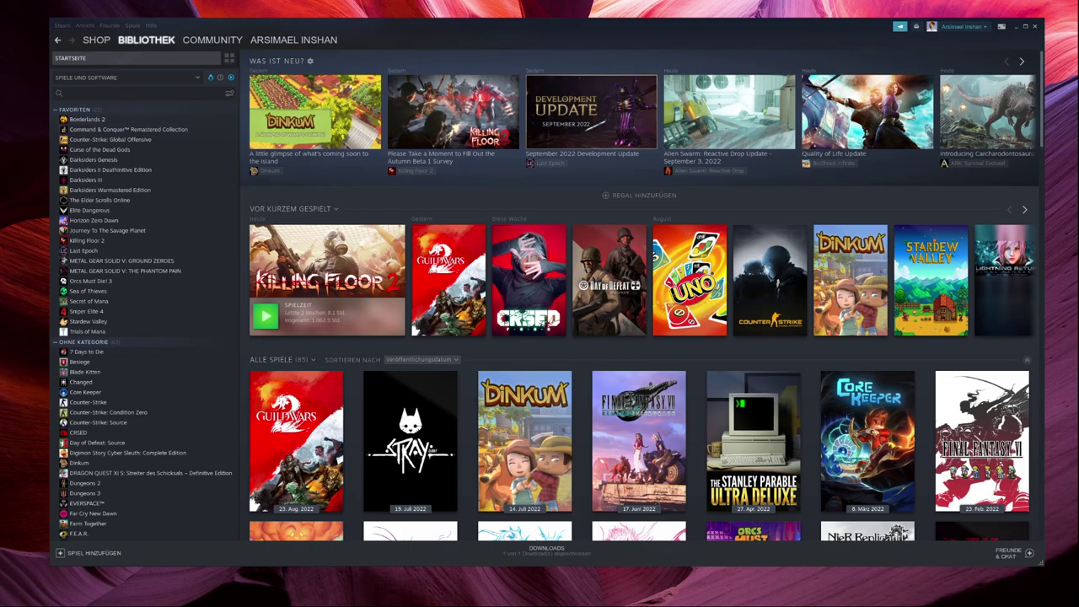
# Step: Open the file manager and go to the .steam/root/compatibilitytools.d folder inside the home directory
pyautogui.press('super+e')
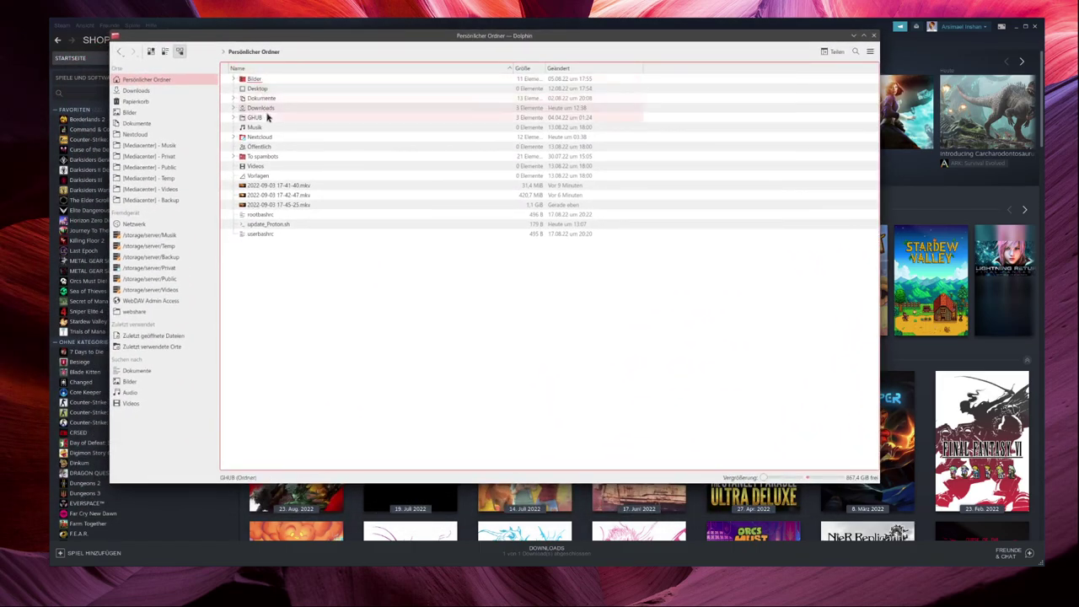
pyautogui.click(293, 54)
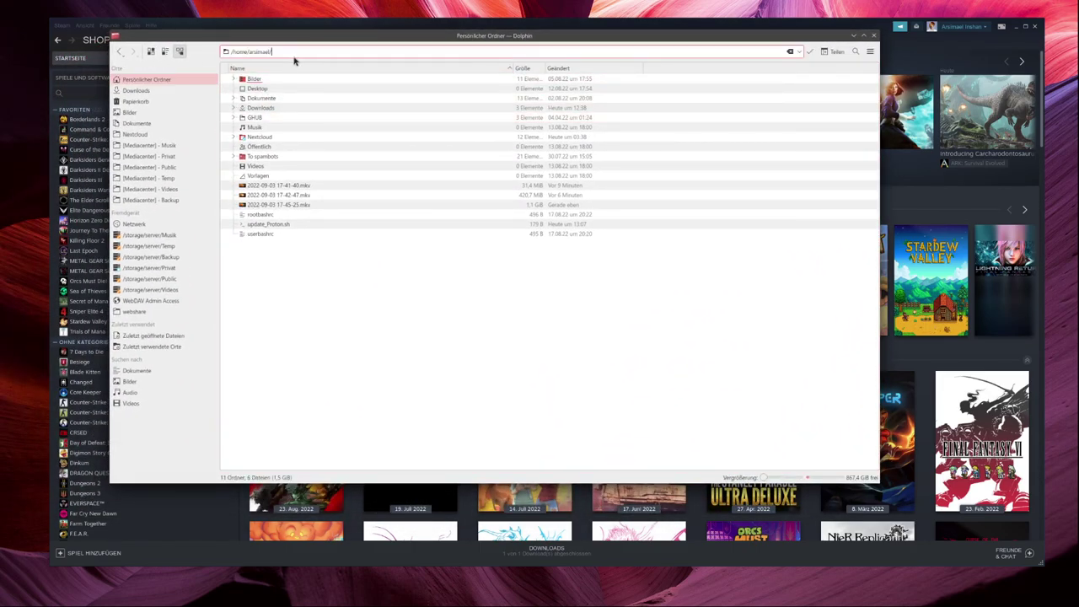
pyautogui.write('.steam/')
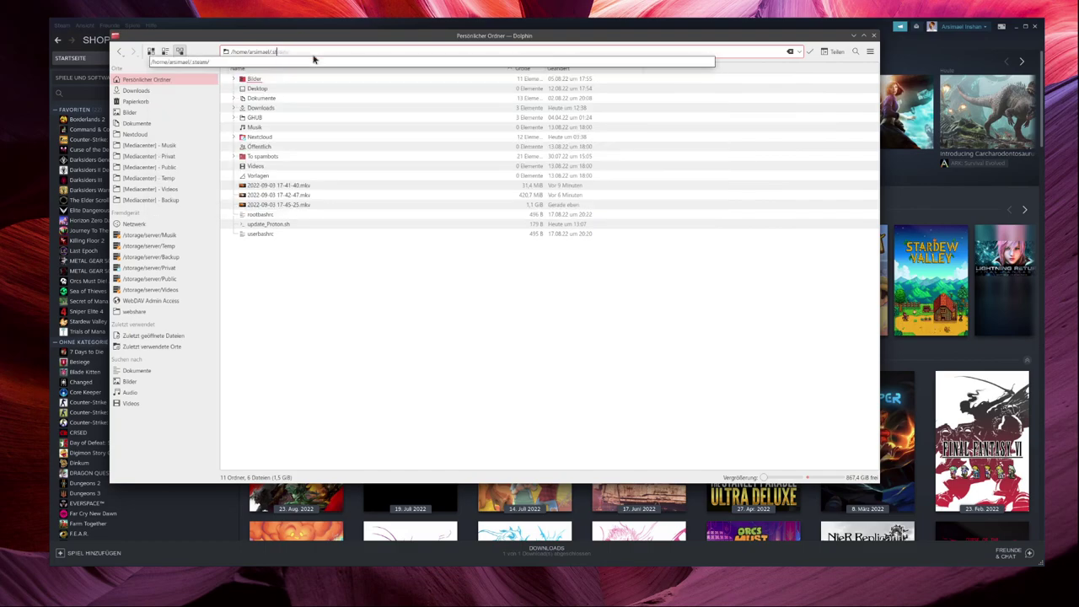
pyautogui.press('Return')
pyautogui.doubleClick(260, 109)
pyautogui.click(285, 112)
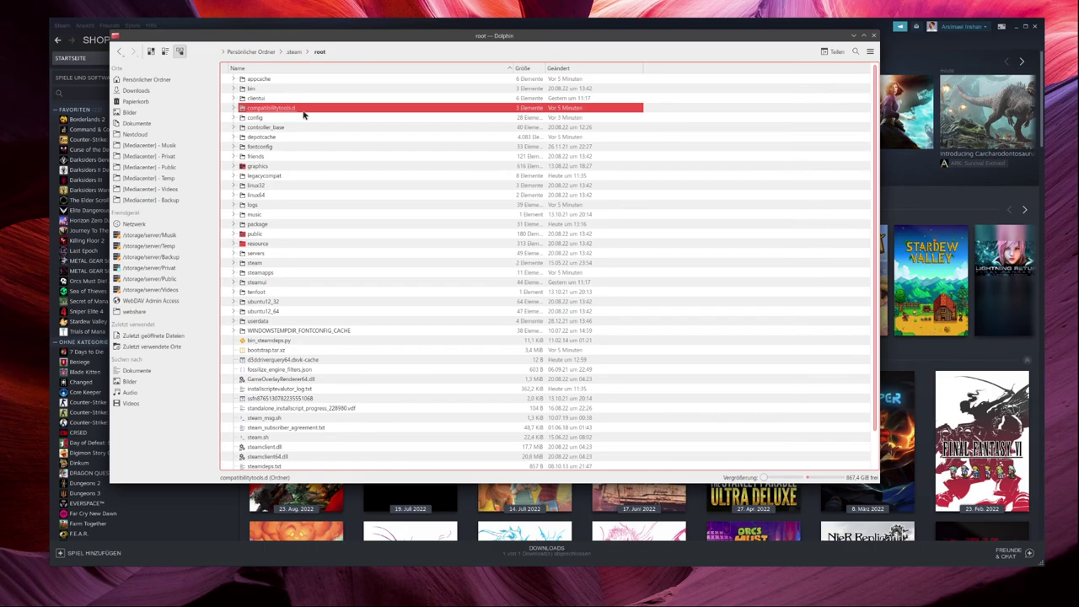
pyautogui.press('F2')
pyautogui.press('Escape')
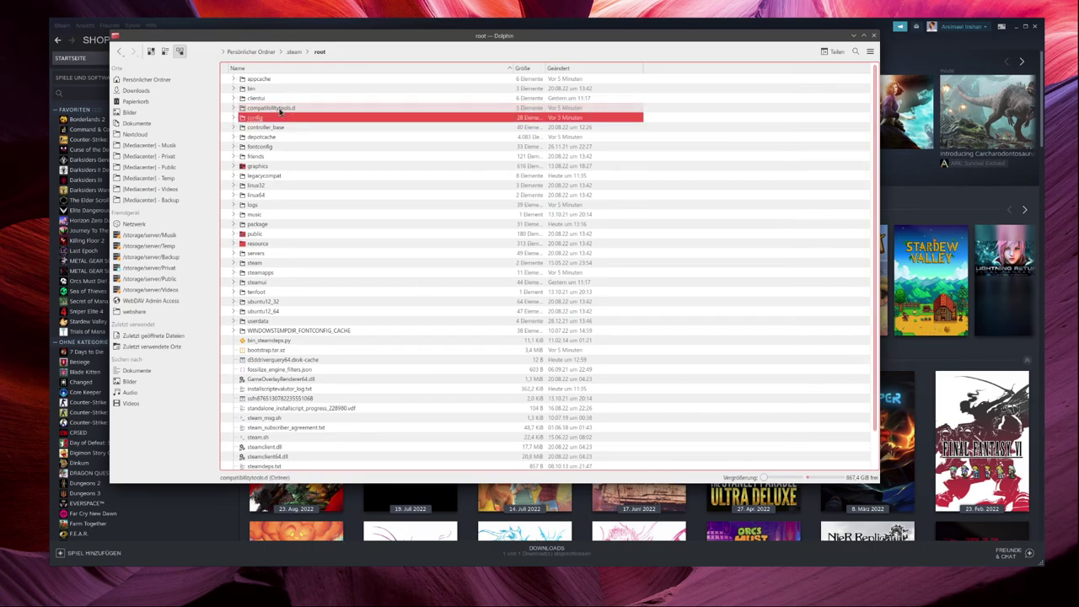
pyautogui.doubleClick(278, 109)
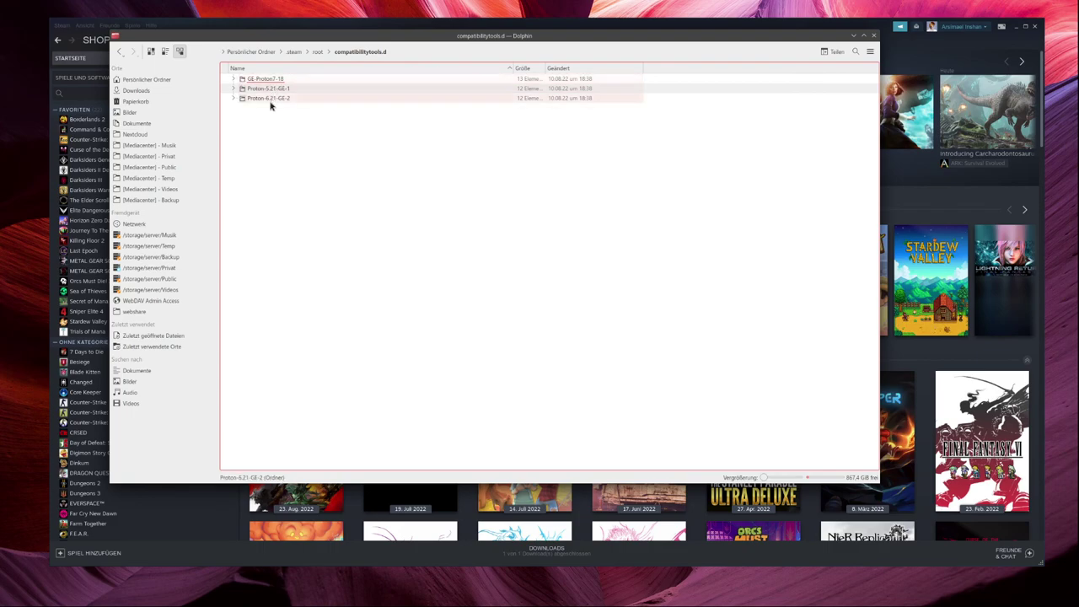
# Step: Show Downloads in a split view, extract GE-Proton7-31.tar.gz into compatibilitytools.d, and open the extracted GE-Proton7-31 folder
pyautogui.click(833, 52)
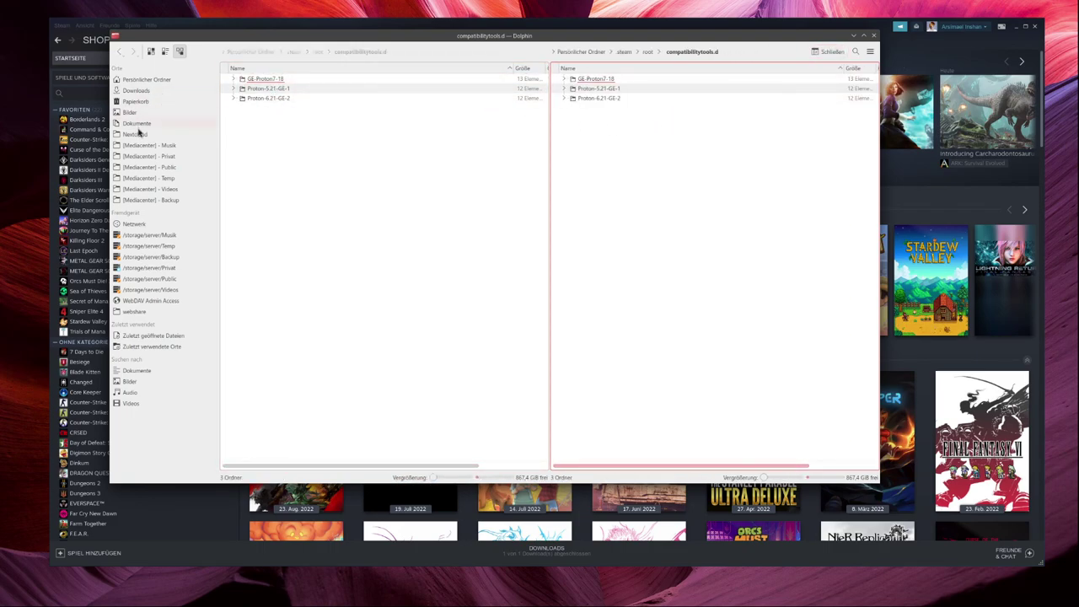
pyautogui.click(140, 91)
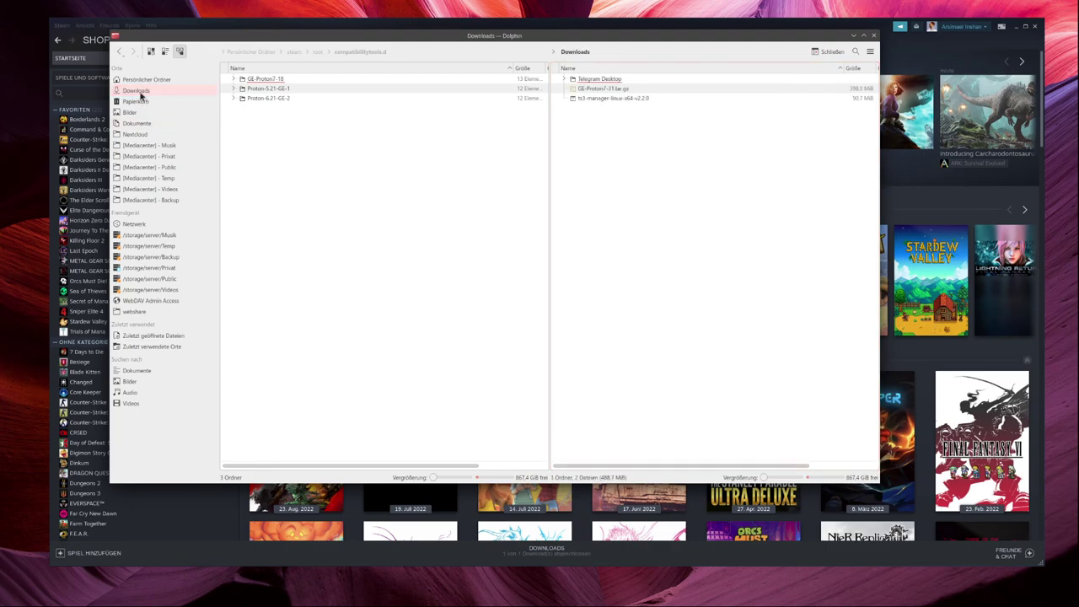
pyautogui.doubleClick(602, 91)
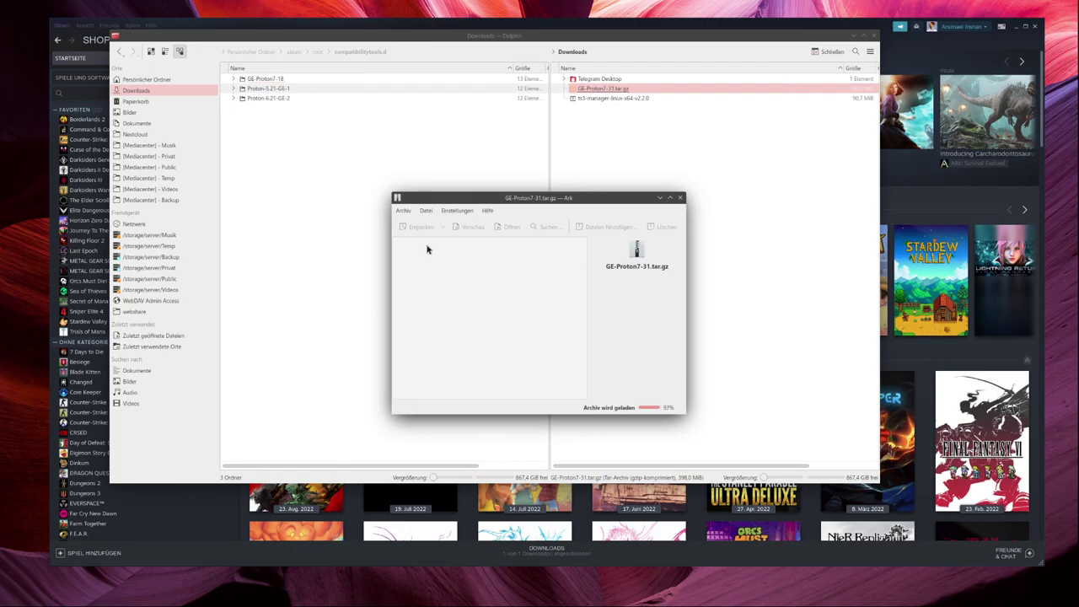
pyautogui.moveTo(411, 246); pyautogui.dragTo(323, 155)
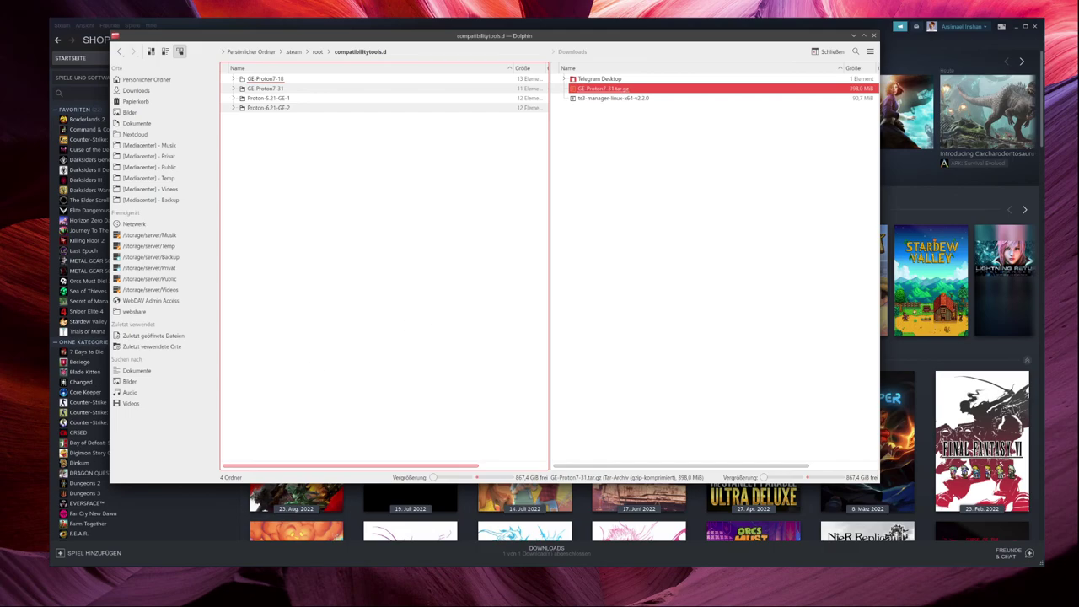
pyautogui.hotkey('alt', 'Tab')
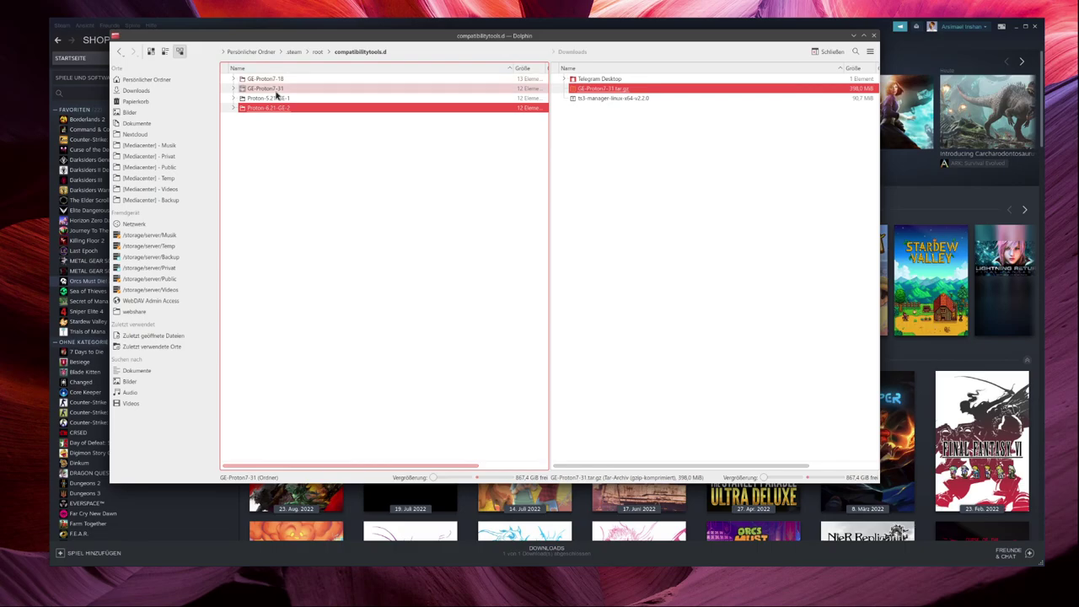
pyautogui.doubleClick(265, 88)
# Step: Return to Steam, exit it completely and start it again, minimizing the file manager window
pyautogui.click(79, 533)
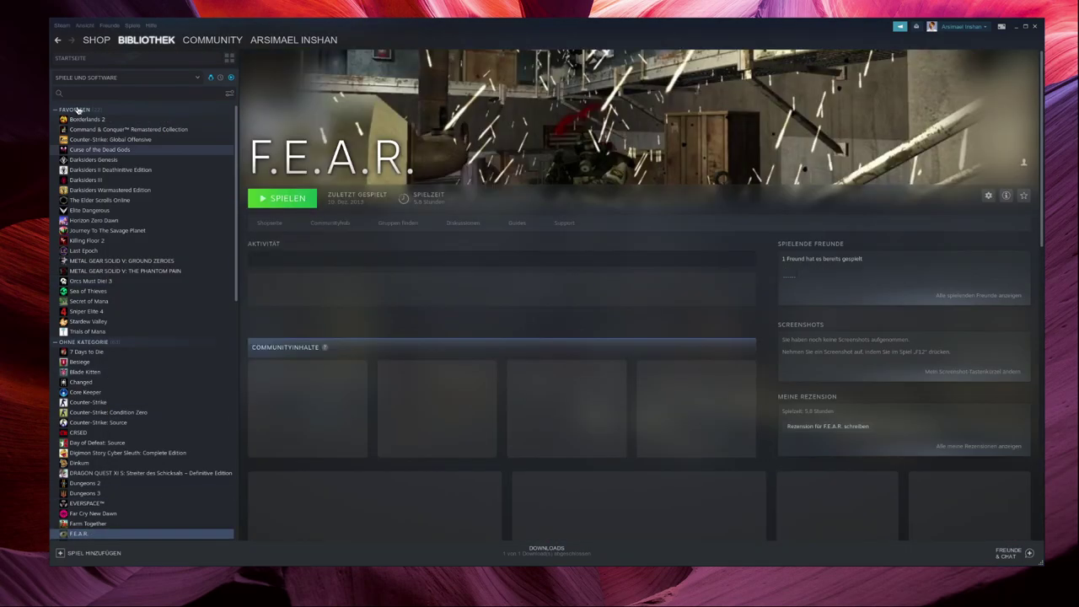
pyautogui.click(63, 27)
pyautogui.click(72, 89)
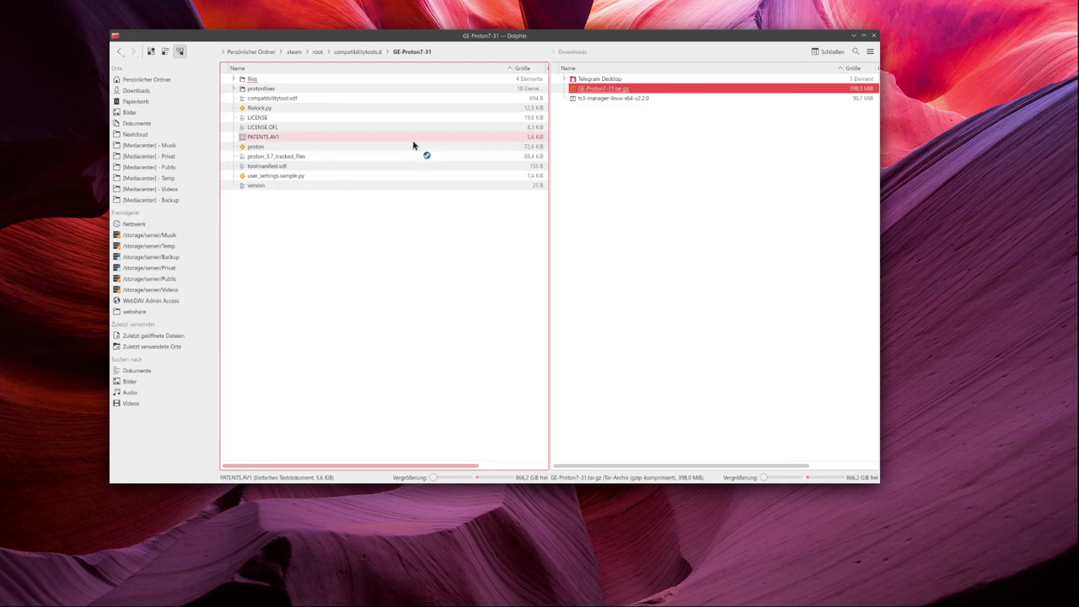
pyautogui.click(854, 36)
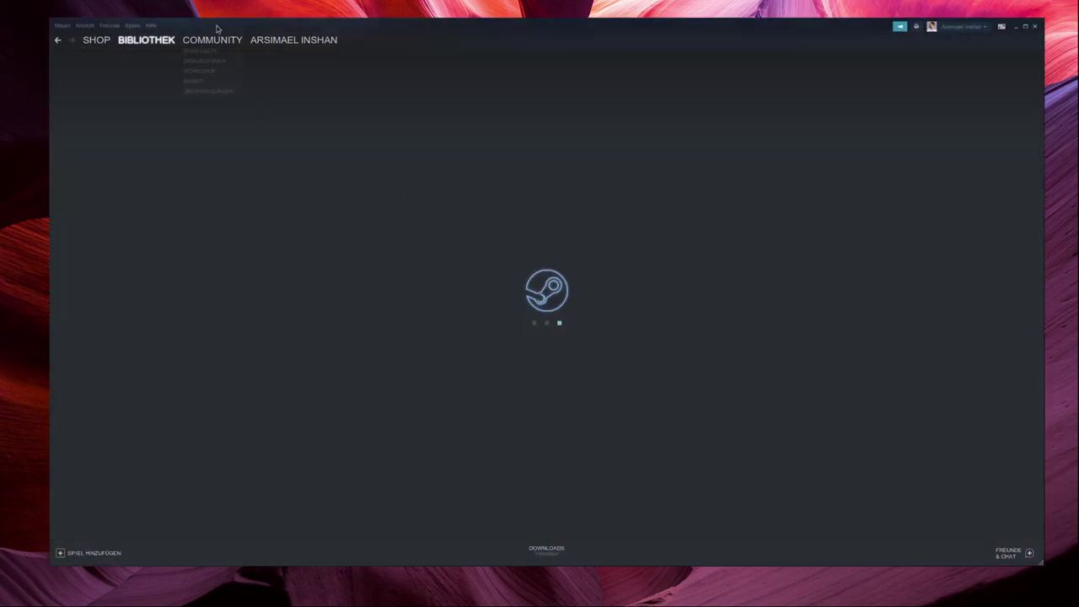
# Step: Set Killing Floor 2's forced compatibility tool to GE-Proton7-31 in its properties and close them
pyautogui.moveTo(108, 42)
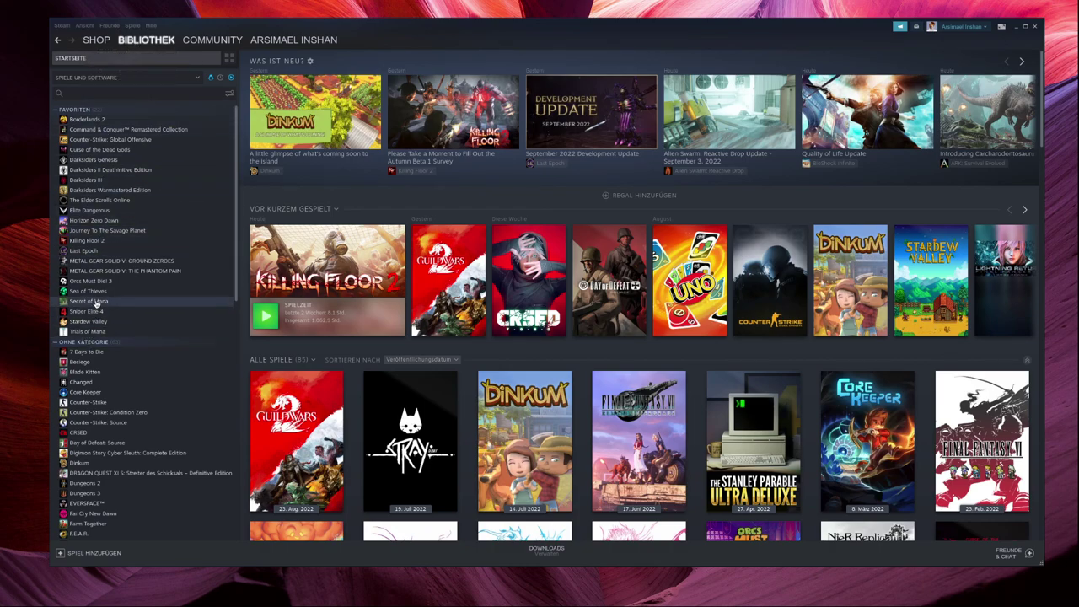
pyautogui.rightClick(87, 243)
pyautogui.click(112, 293)
pyautogui.click(396, 226)
pyautogui.click(522, 251)
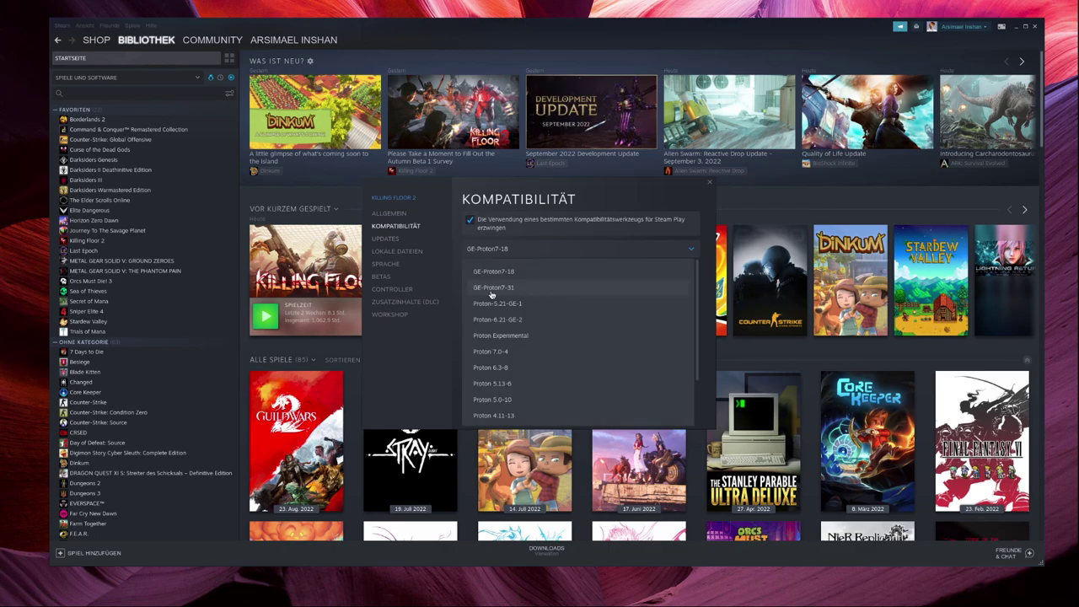
pyautogui.click(513, 288)
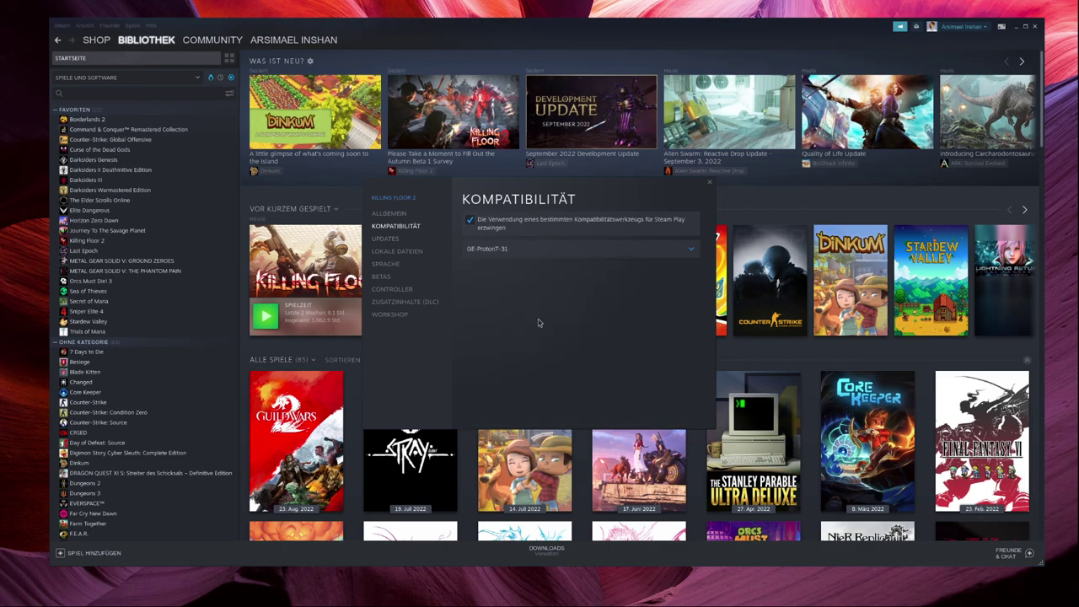
pyautogui.click(711, 184)
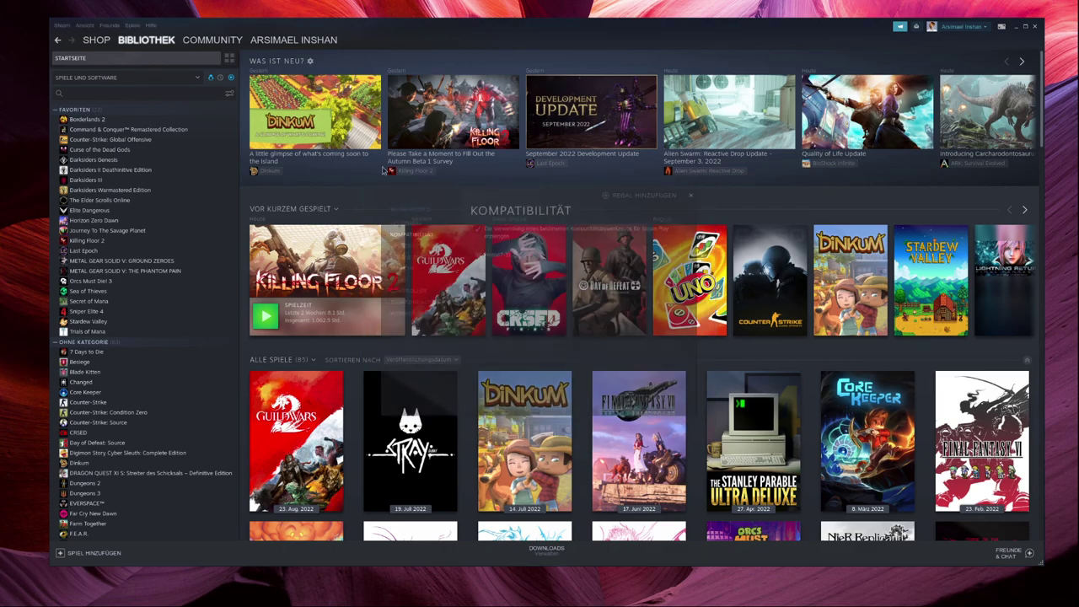
# Step: Set the Steam Play compatibility tool for all other titles to GE-Proton7-31 in Steam's settings, and restart Steam
pyautogui.click(66, 25)
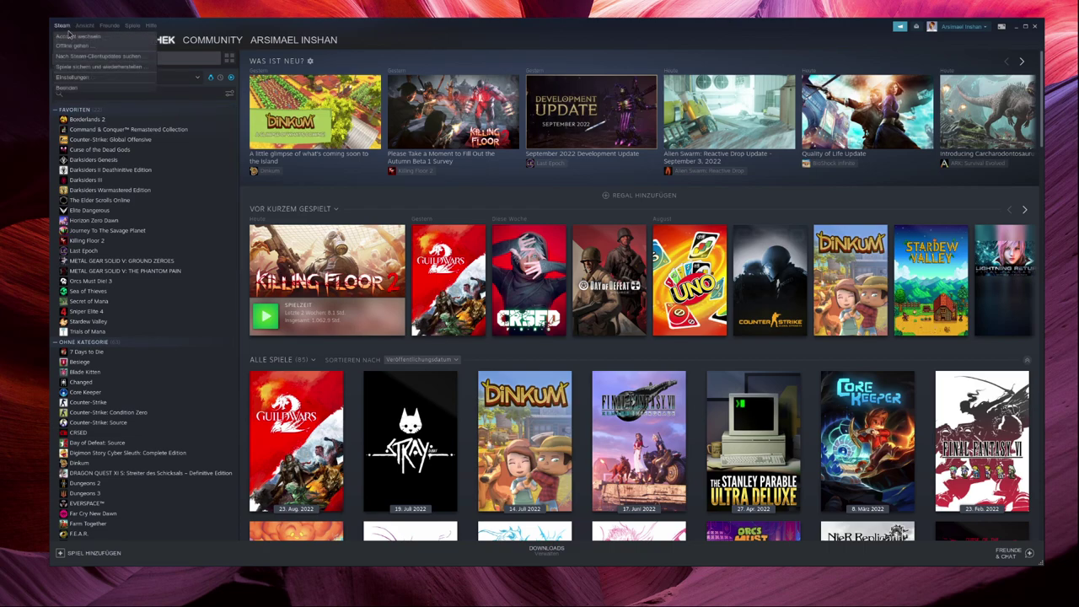
pyautogui.click(74, 80)
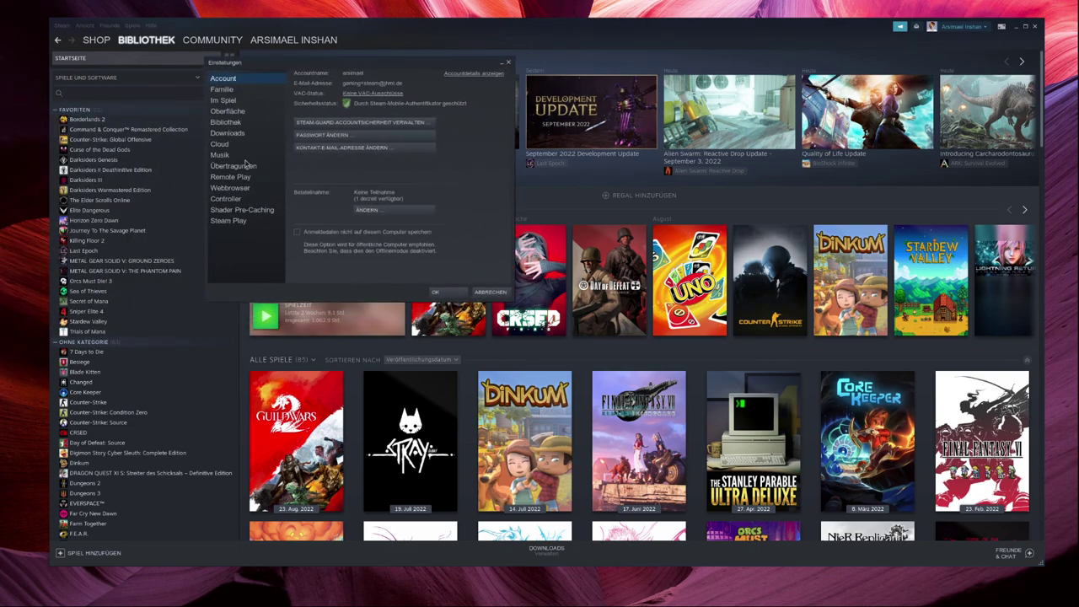
pyautogui.click(225, 221)
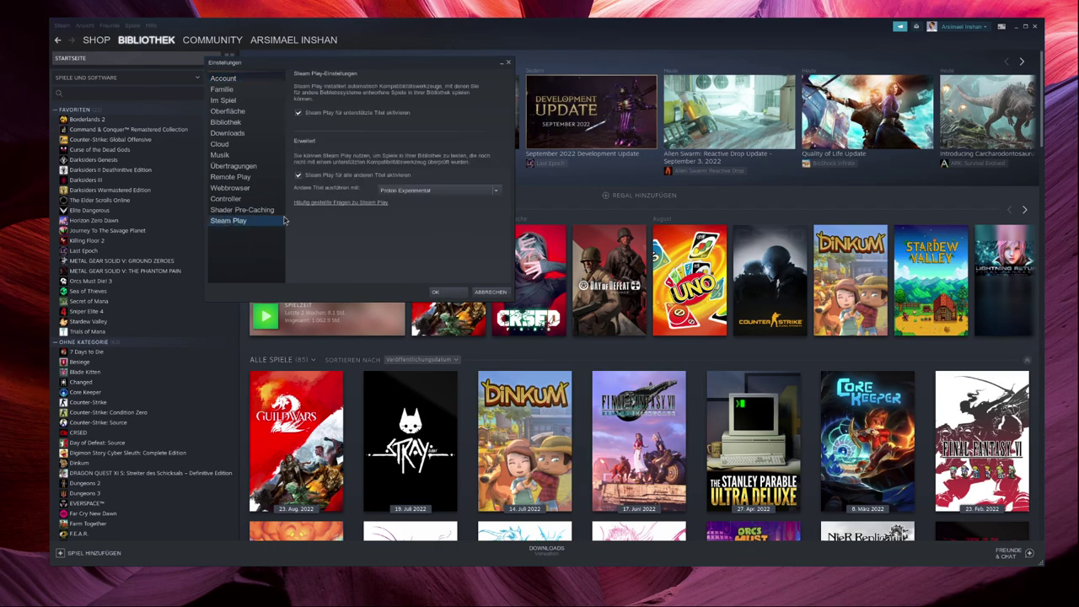
pyautogui.click(406, 190)
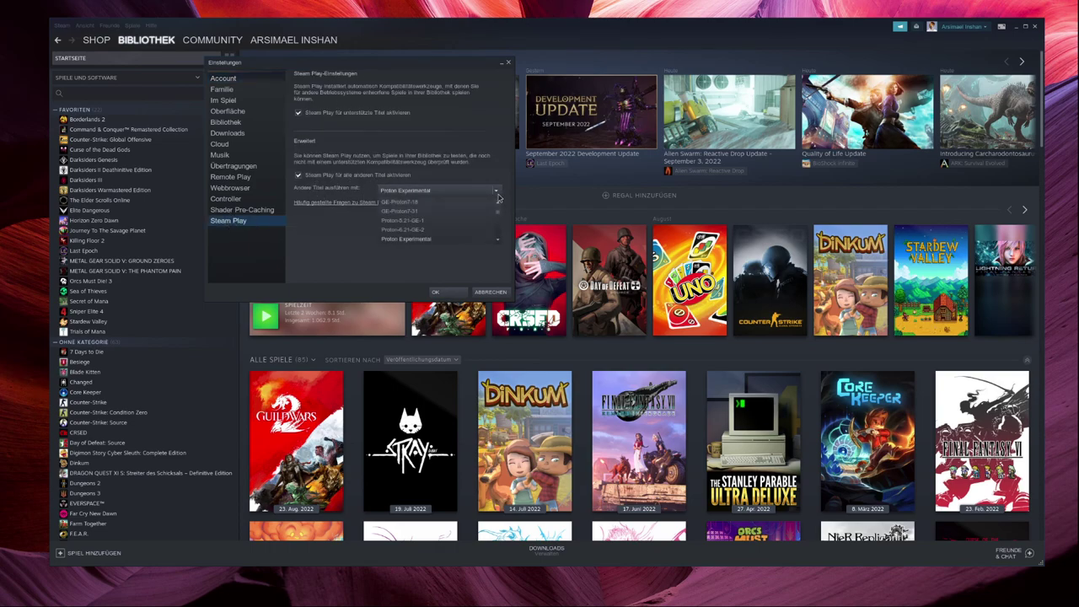
pyautogui.click(434, 211)
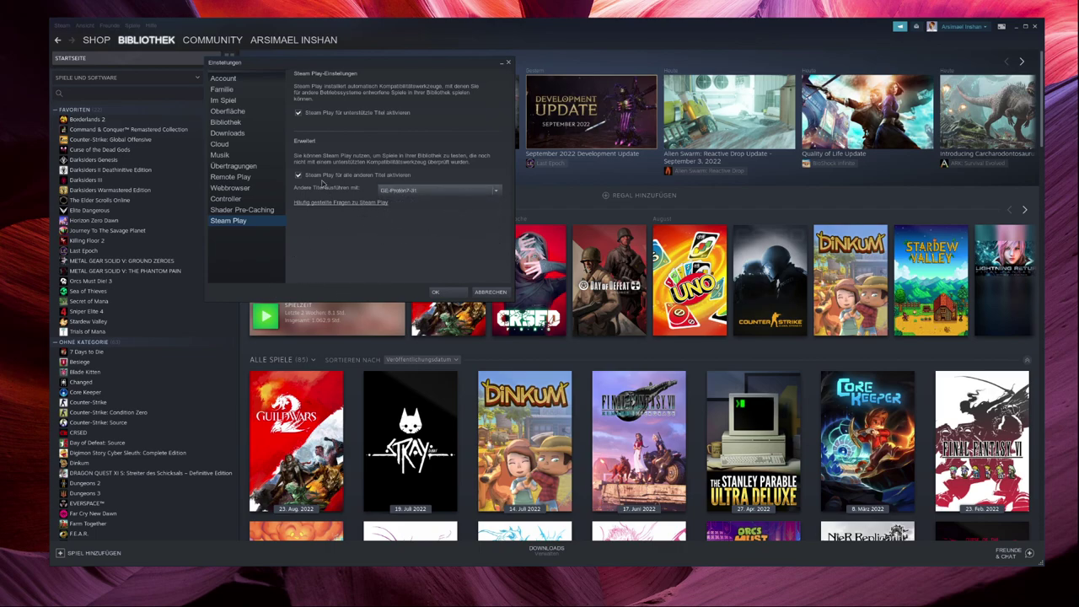
pyautogui.click(436, 292)
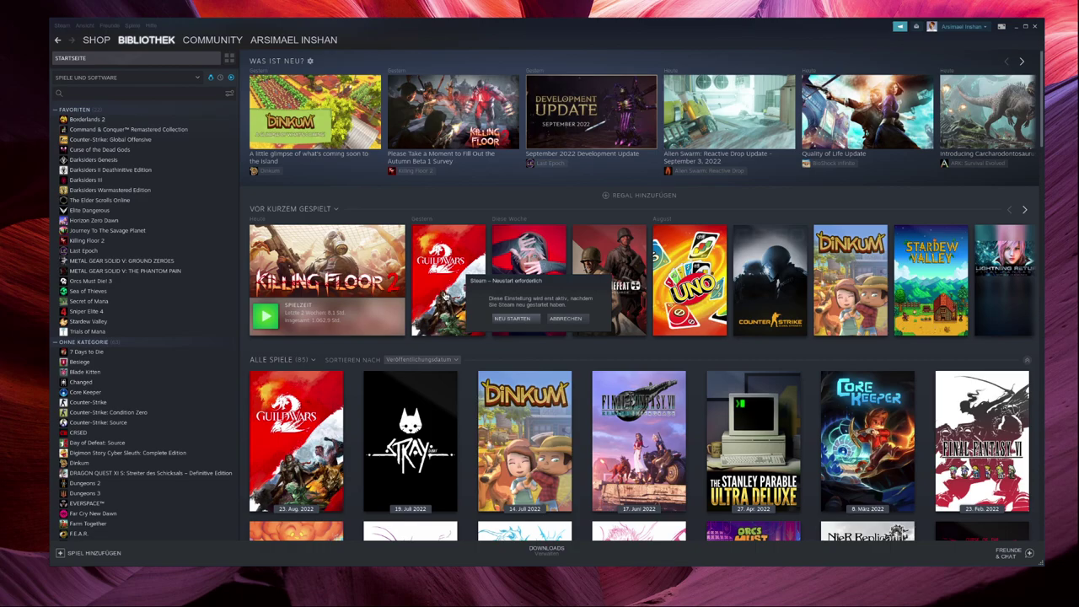
pyautogui.click(510, 318)
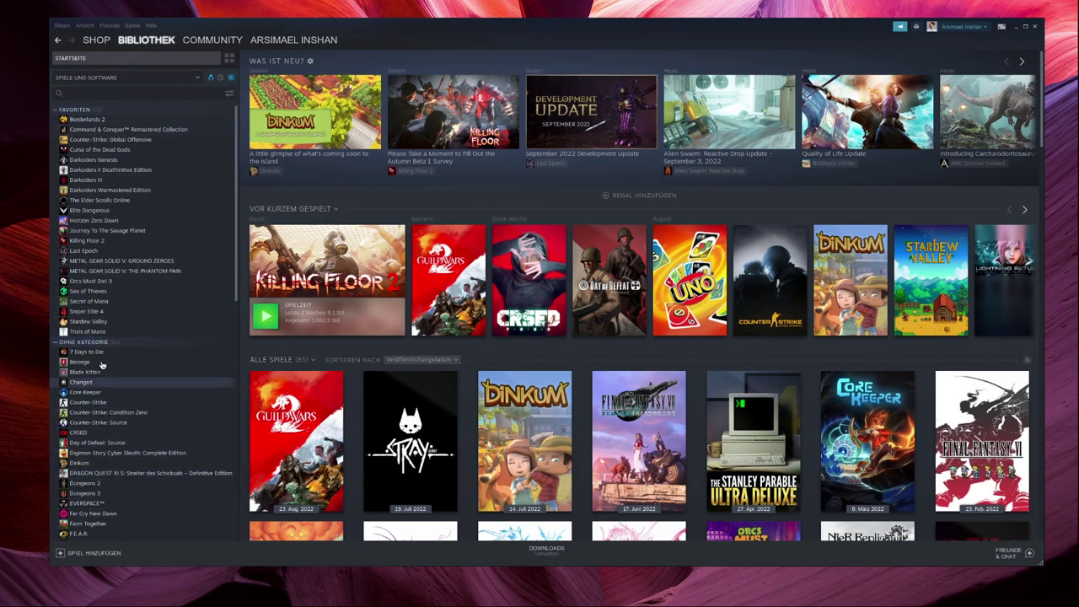
# Step: Open Killing Floor 2's library page and check which compatibility tool is selected in its properties
pyautogui.click(84, 240)
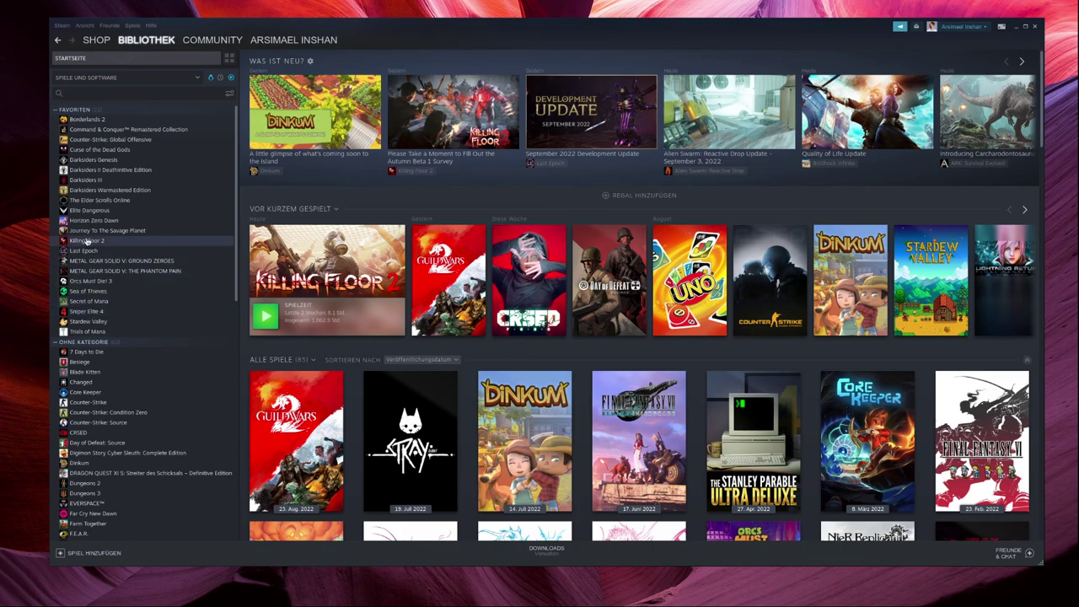
pyautogui.rightClick(103, 242)
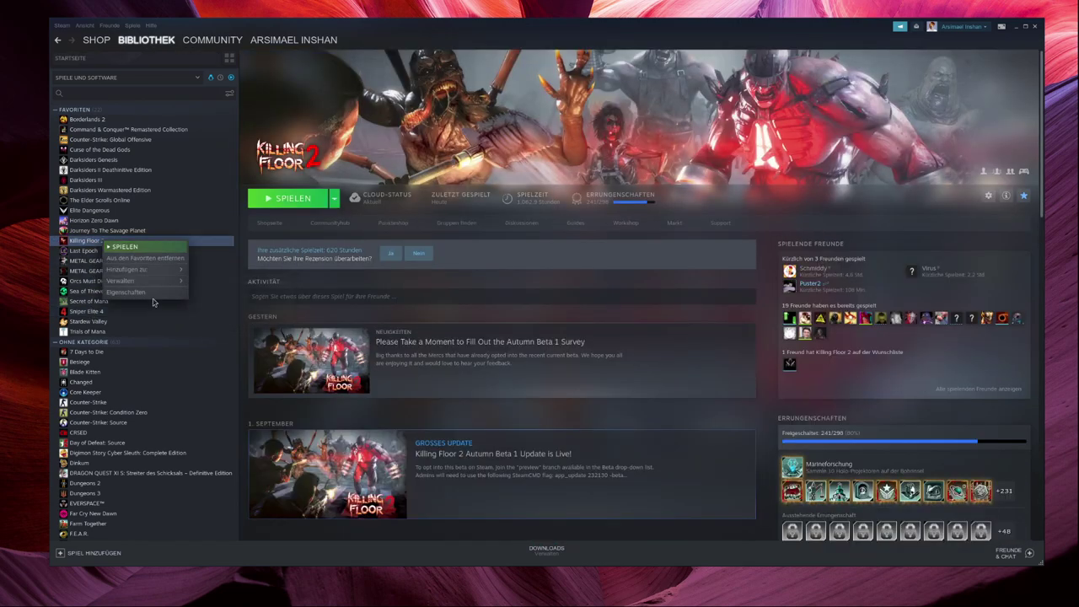
pyautogui.click(126, 291)
pyautogui.click(396, 227)
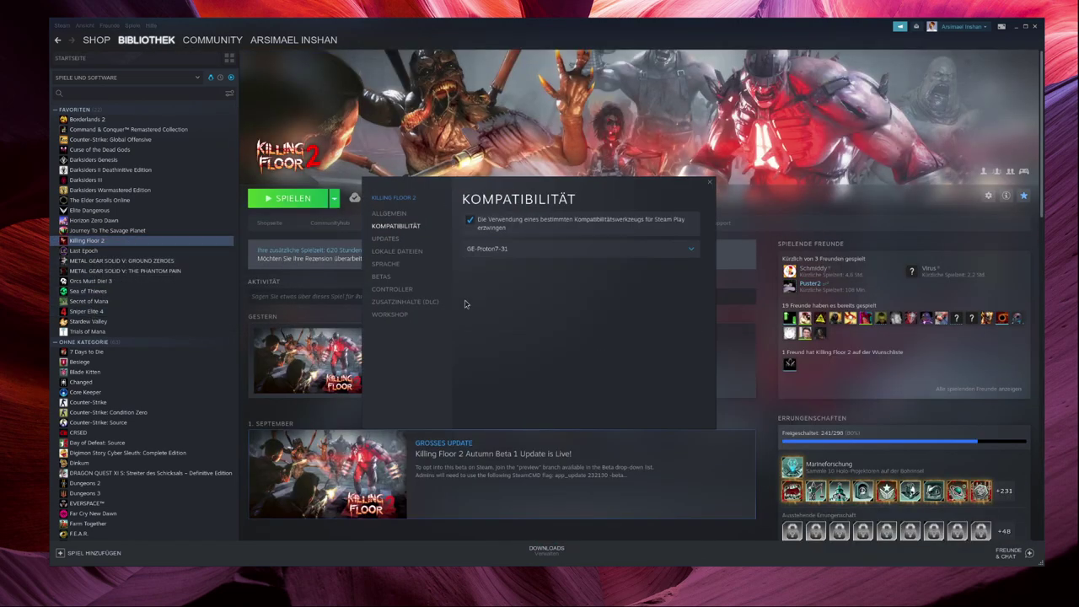
pyautogui.click(710, 182)
# Step: Launch Killing Floor 2 from its library page and move the Steam window out of the way
pyautogui.click(295, 202)
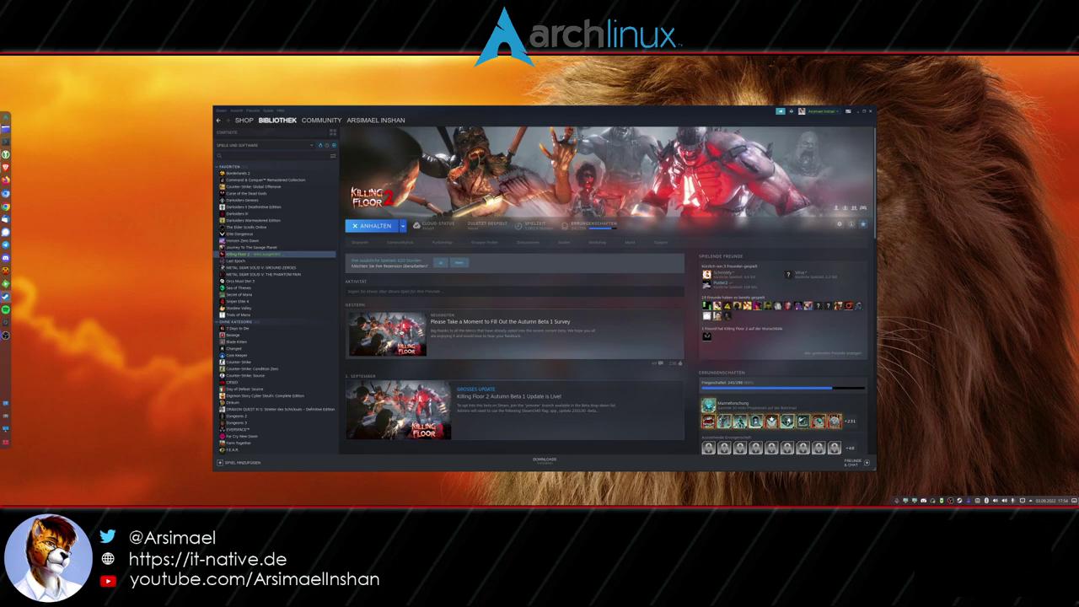
pyautogui.moveTo(494, 110); pyautogui.dragTo(509, 475)
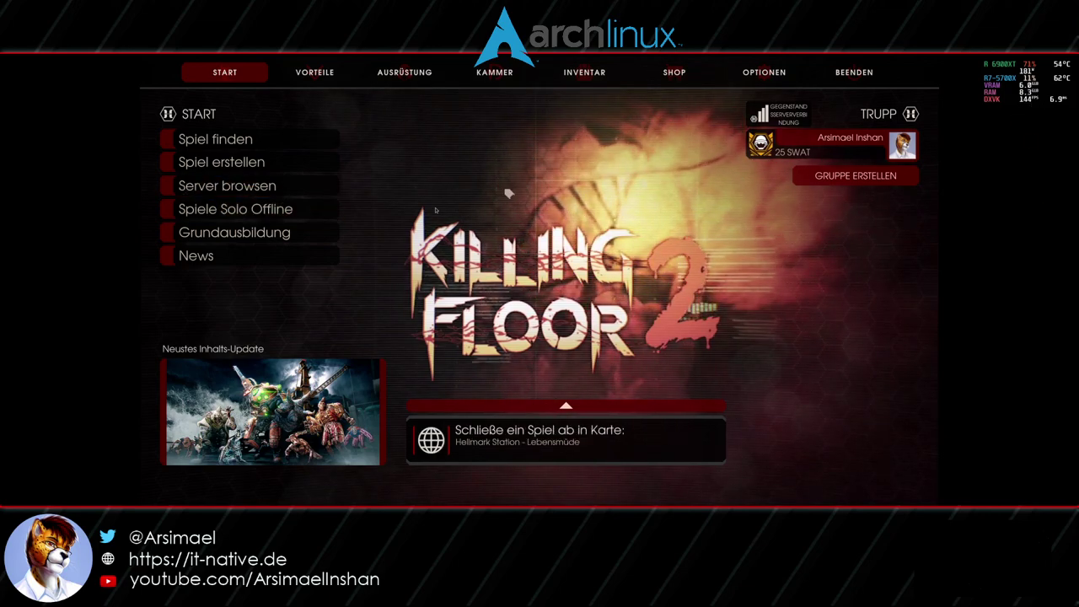
pyautogui.click(227, 185)
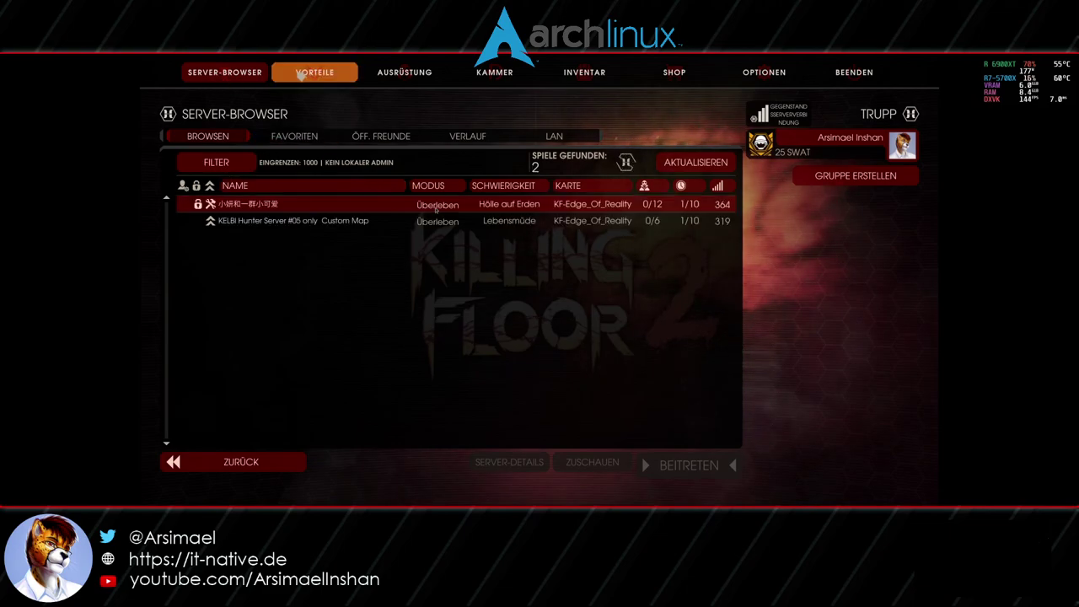
pyautogui.click(314, 71)
pyautogui.click(215, 73)
# Step: Open the offline solo game setup and choose Biotika-Labor as the starting map
pyautogui.click(229, 209)
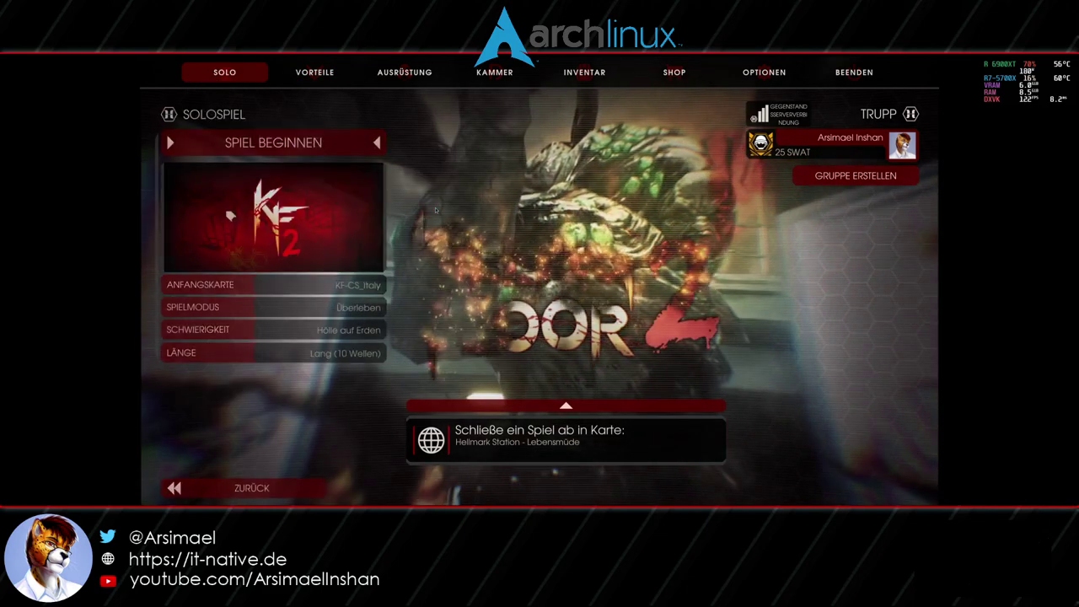
pyautogui.click(331, 287)
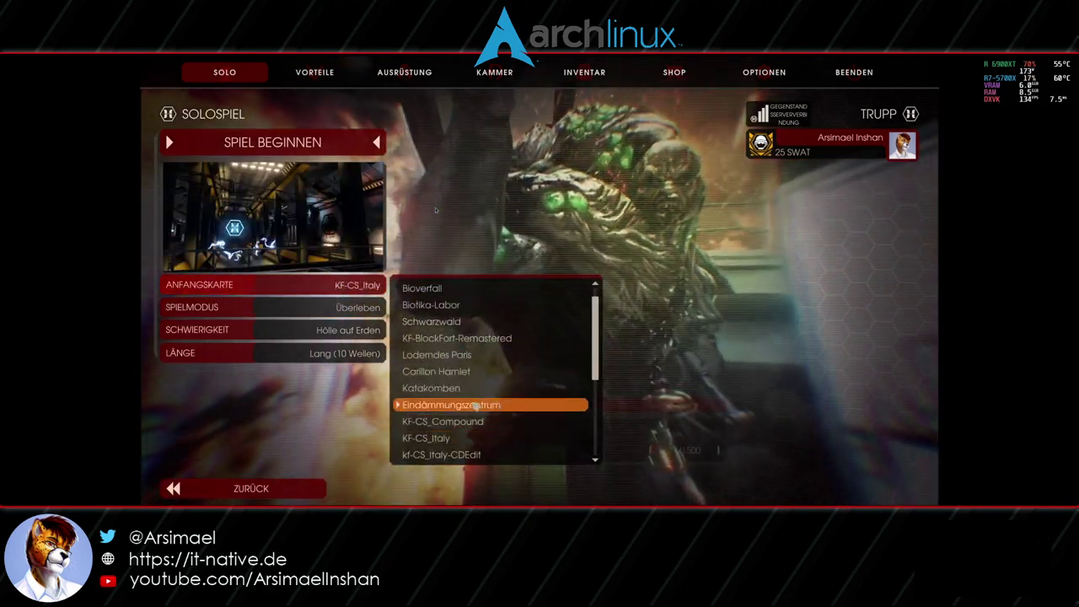
pyautogui.scroll(6, 472, 405)
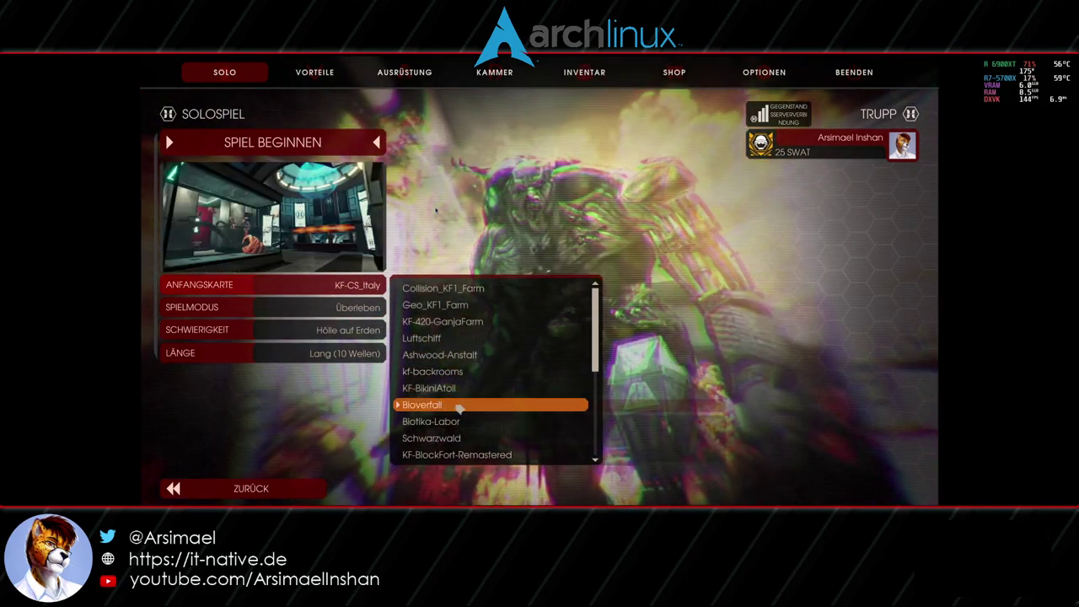
pyautogui.scroll(-6, 476, 430)
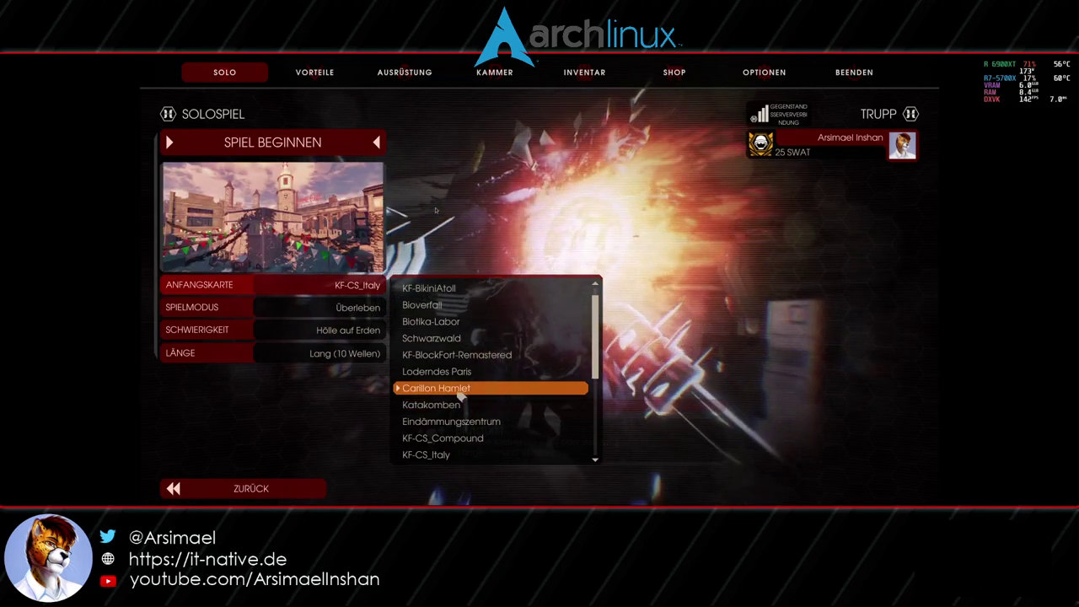
pyautogui.click(431, 322)
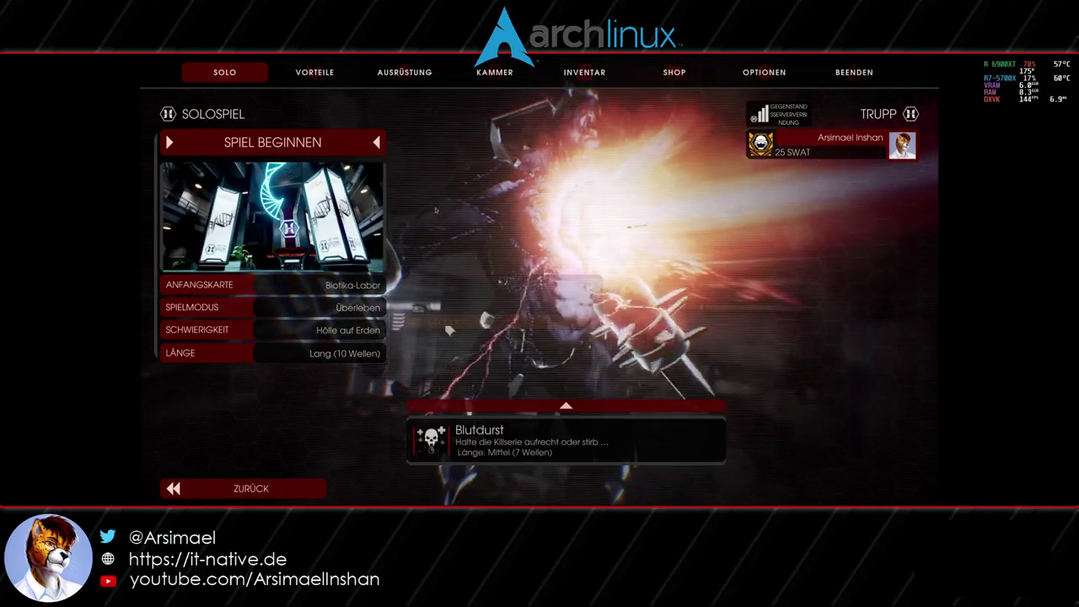
# Step: Set the solo game's difficulty to Schwer and its length to Kurz (4 Wellen)
pyautogui.click(363, 330)
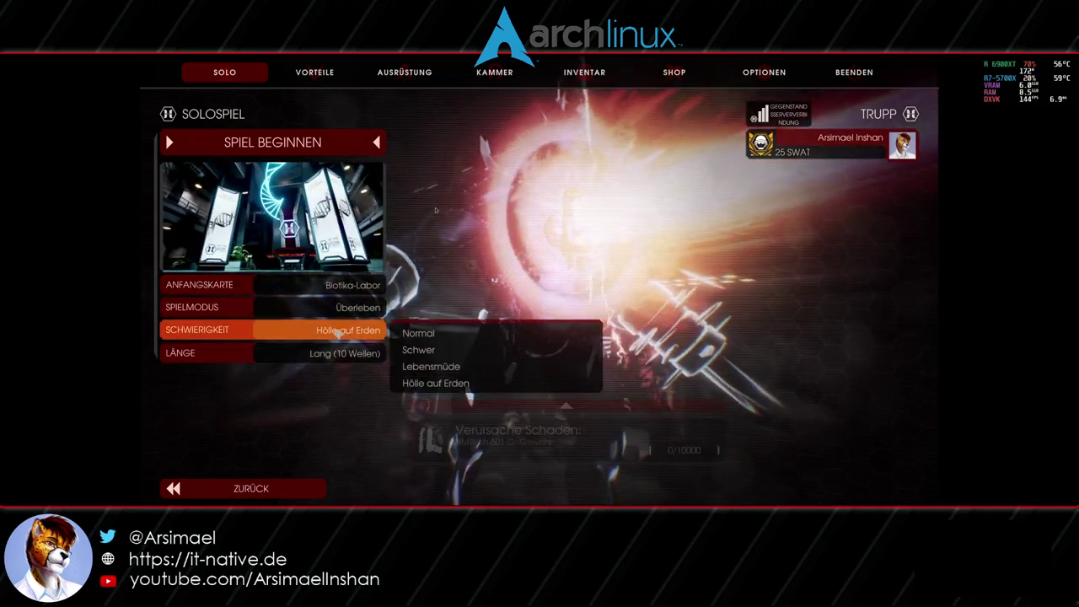
pyautogui.click(420, 350)
pyautogui.click(363, 353)
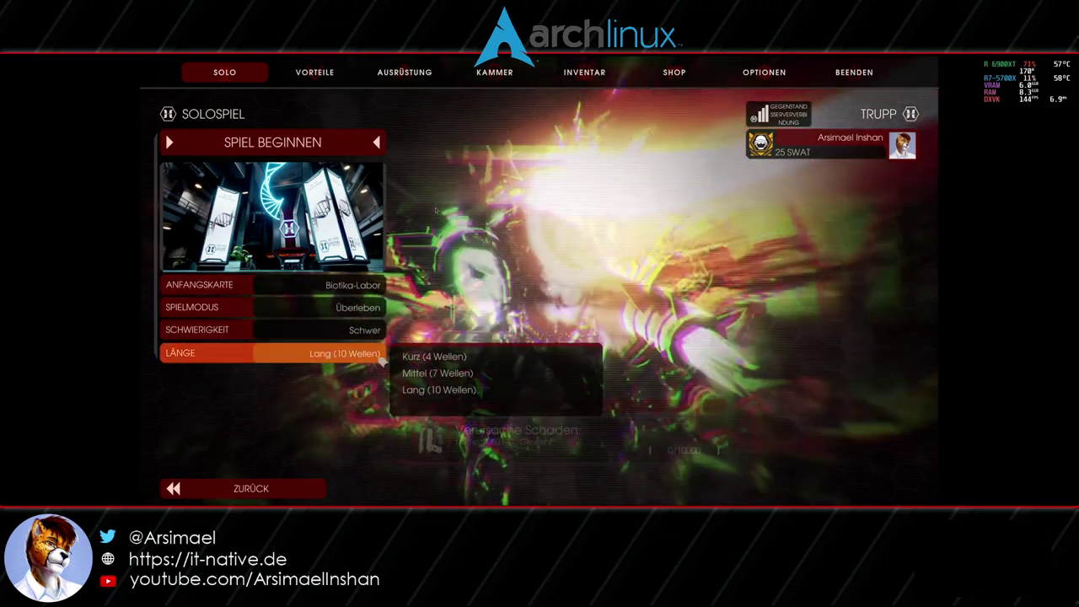
pyautogui.click(426, 354)
# Step: Start the solo game on Biotika-Labor and mark the player as ready in its lobby
pyautogui.press('Return')
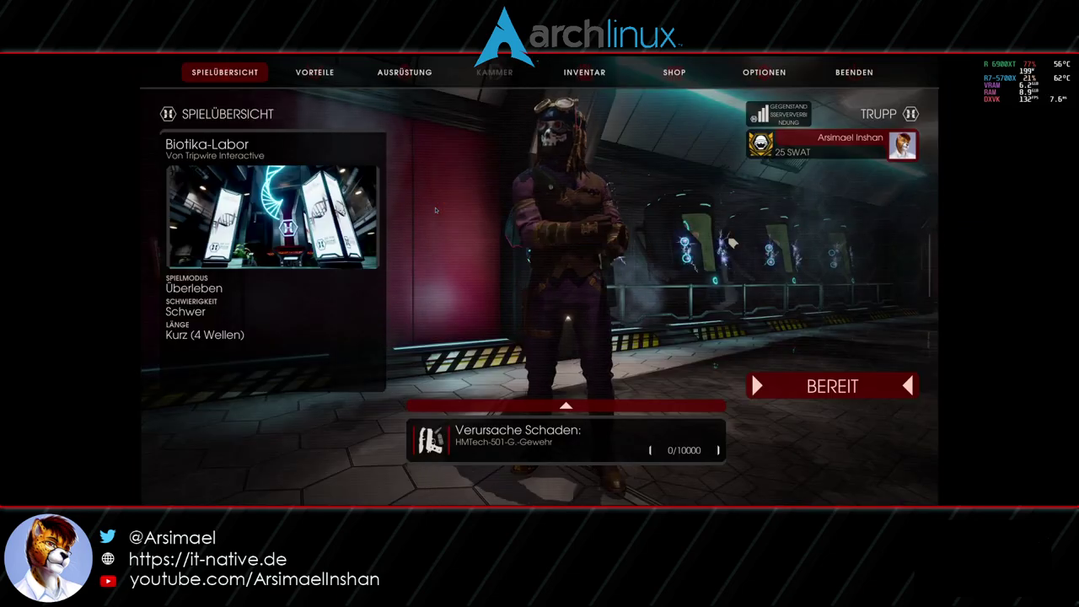
pyautogui.click(843, 388)
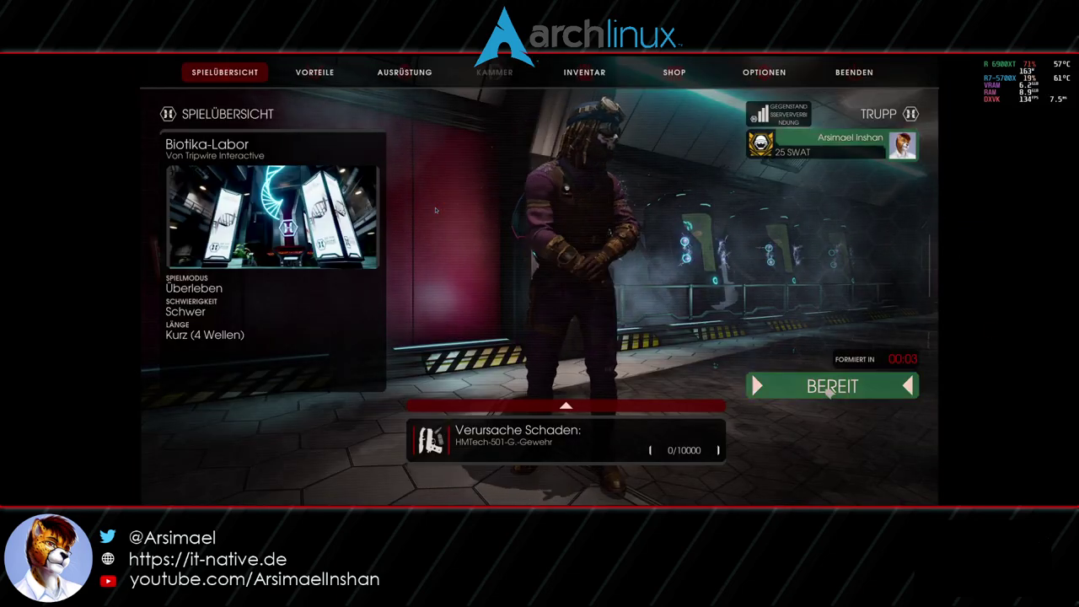